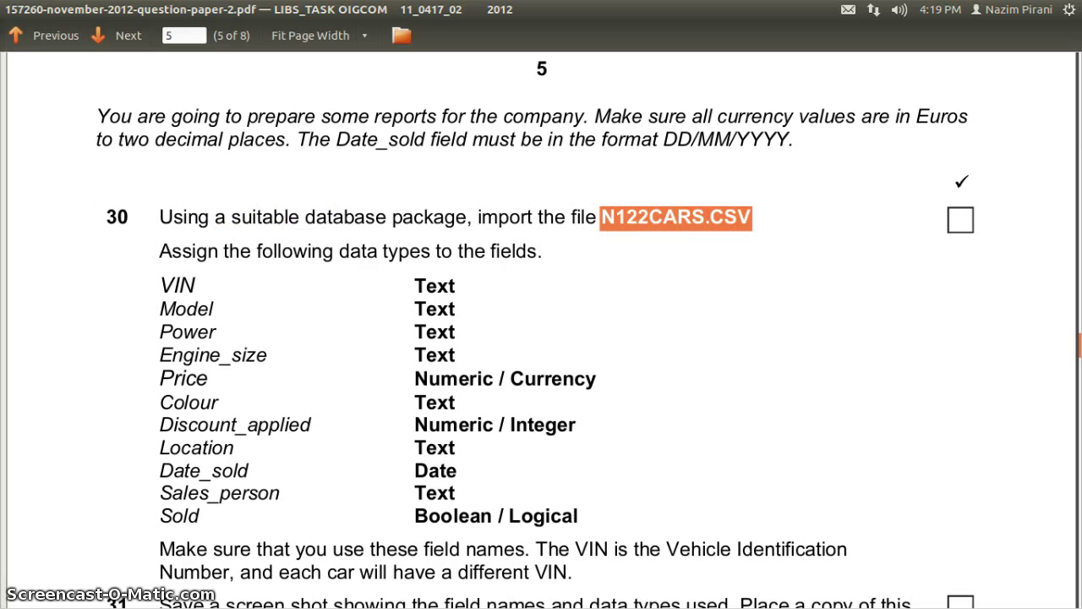
- Open N122cars.csv from the 2012 folder in LibreOffice Calc, importing it with comma as the separator
mouse_move(17, 134)
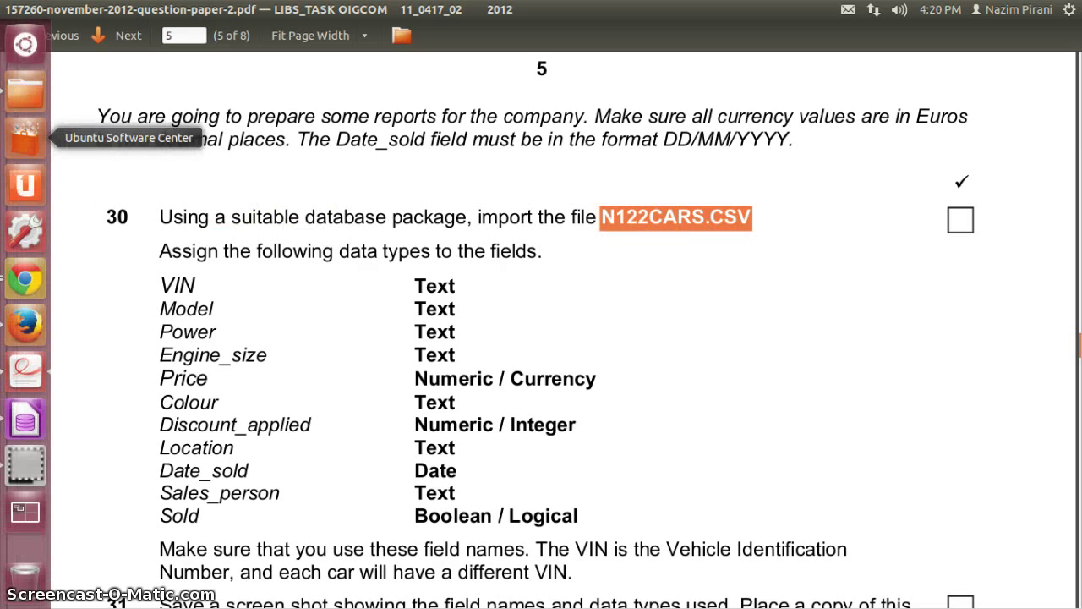
left_click(22, 95)
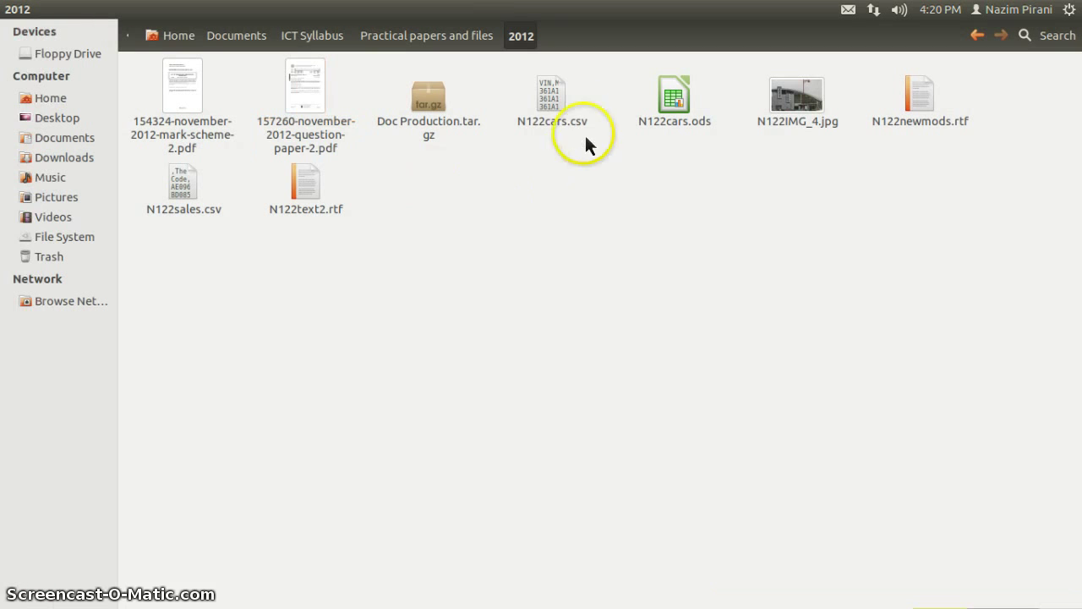
left_click(551, 100)
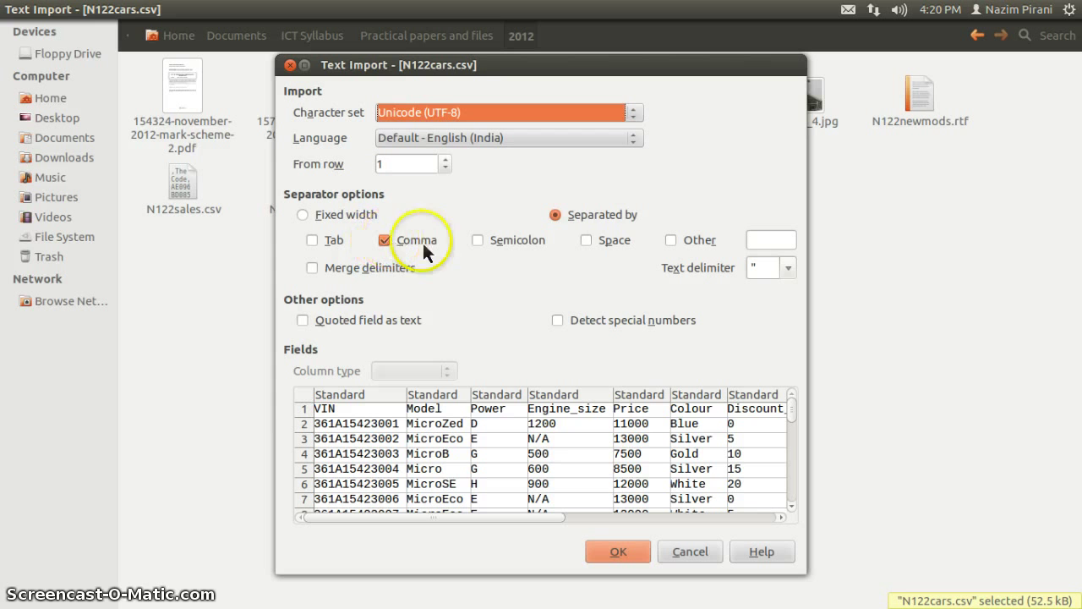
left_click(385, 241)
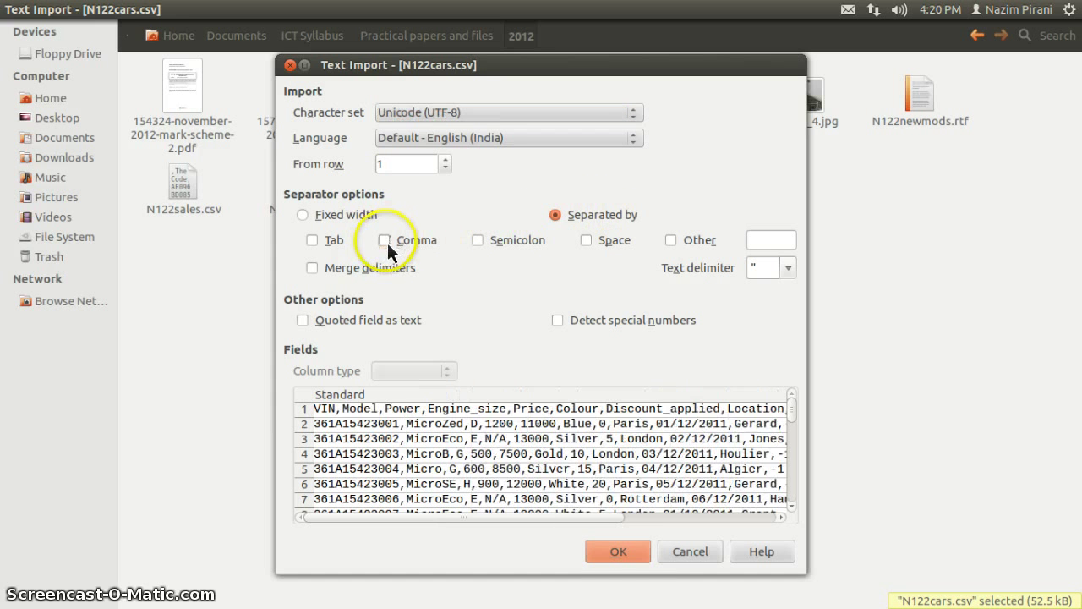
left_click(386, 241)
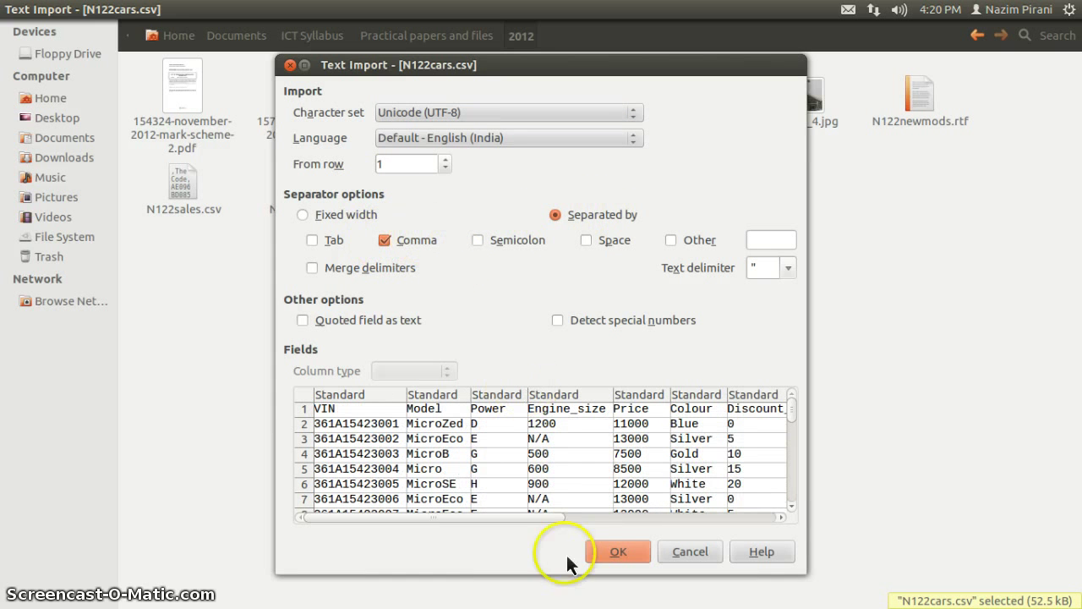
left_click(617, 560)
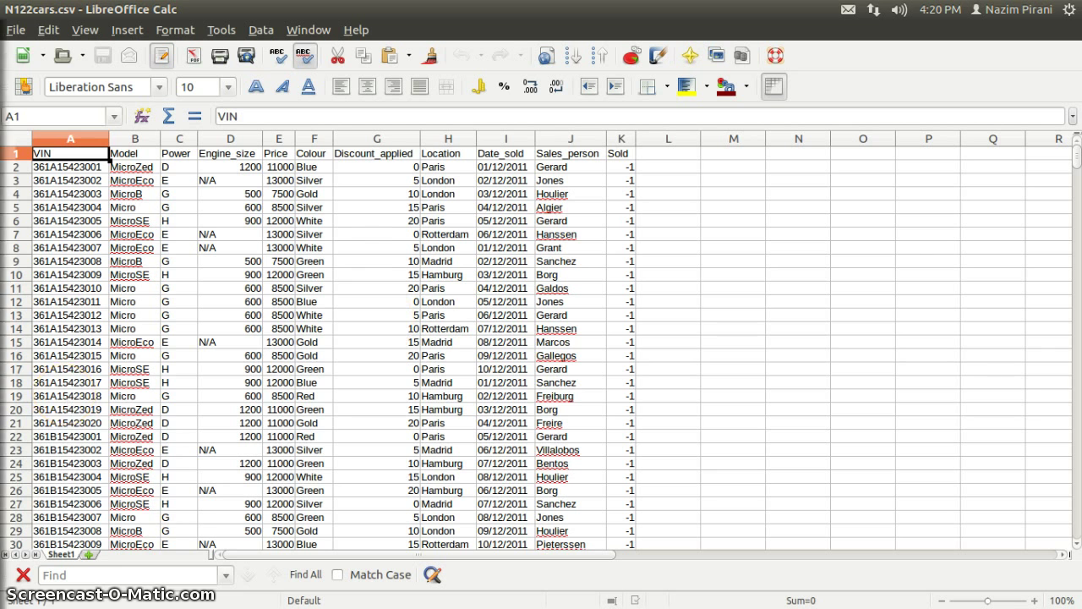
- Switch to the question paper PDF and examine the data types required for the fields in task 30
mouse_move(25, 419)
left_click(25, 369)
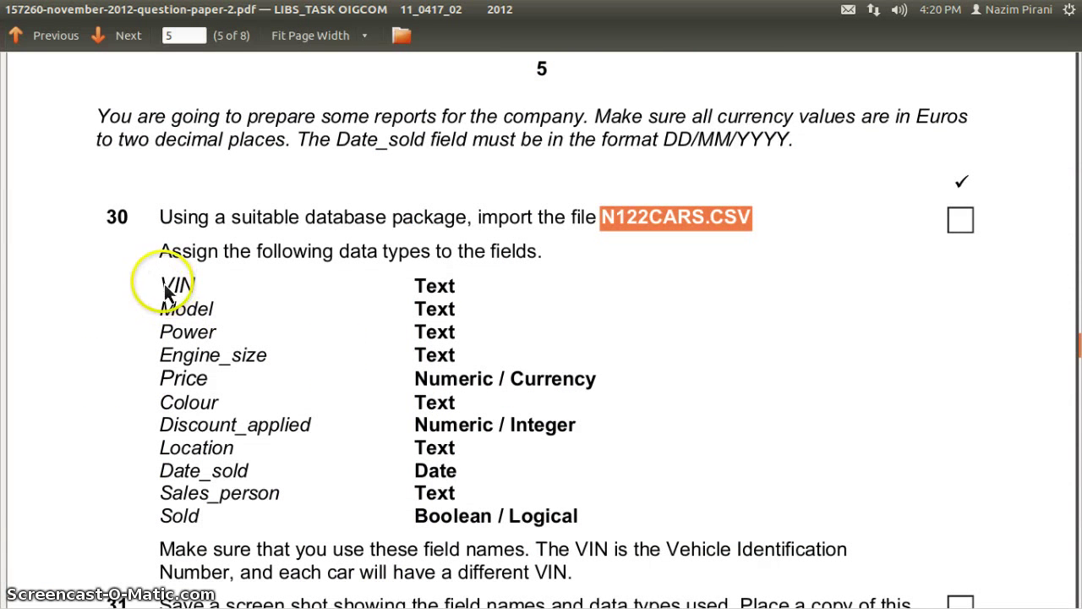
left_click_drag(160, 290, 465, 357)
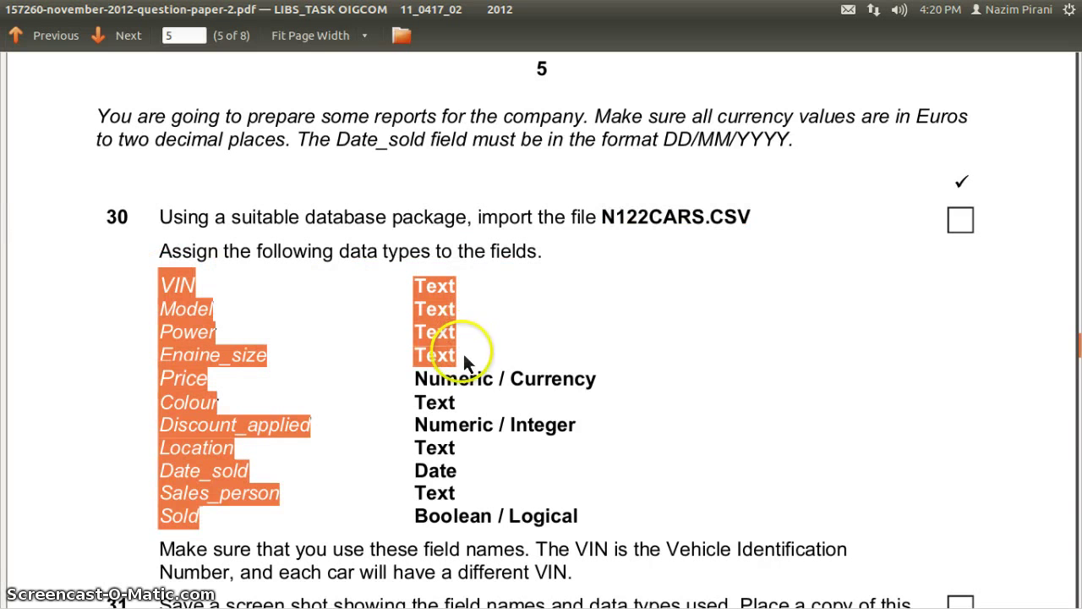
left_click(437, 331)
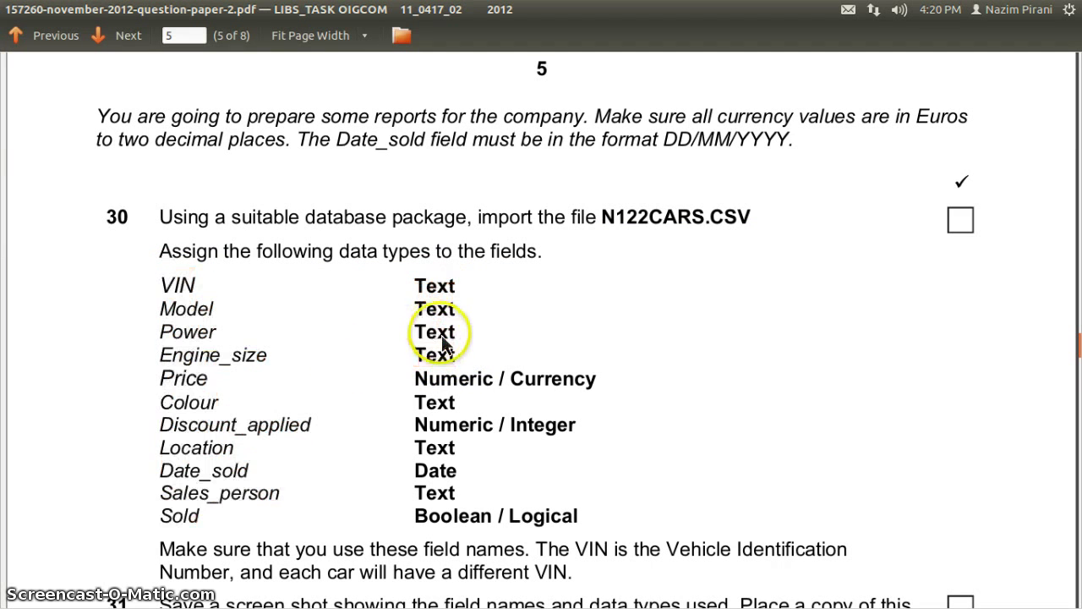
left_click_drag(458, 357, 273, 362)
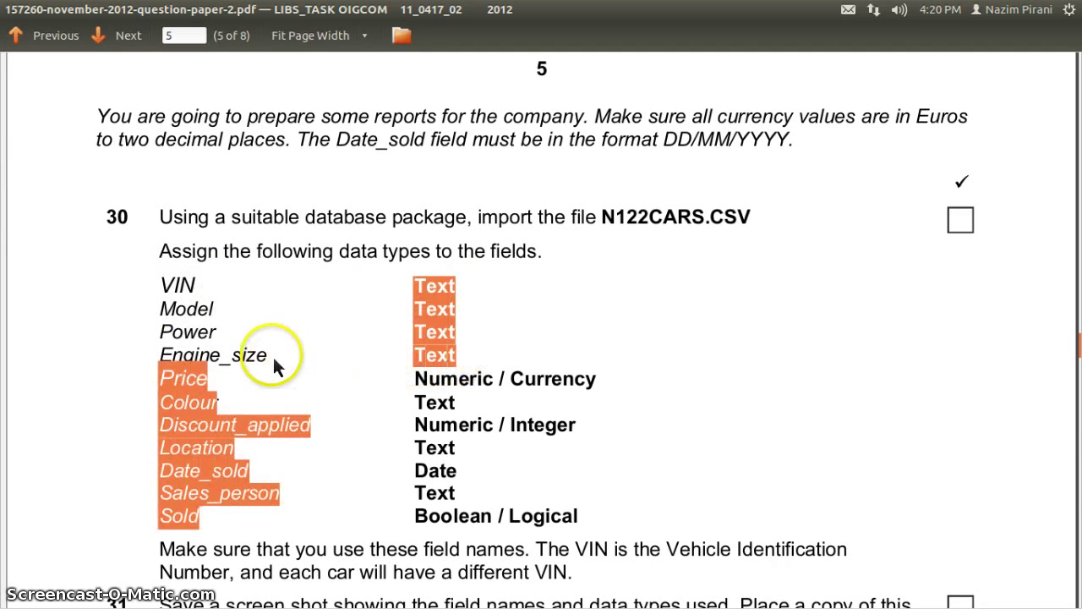
left_click(241, 362)
double_click(188, 287)
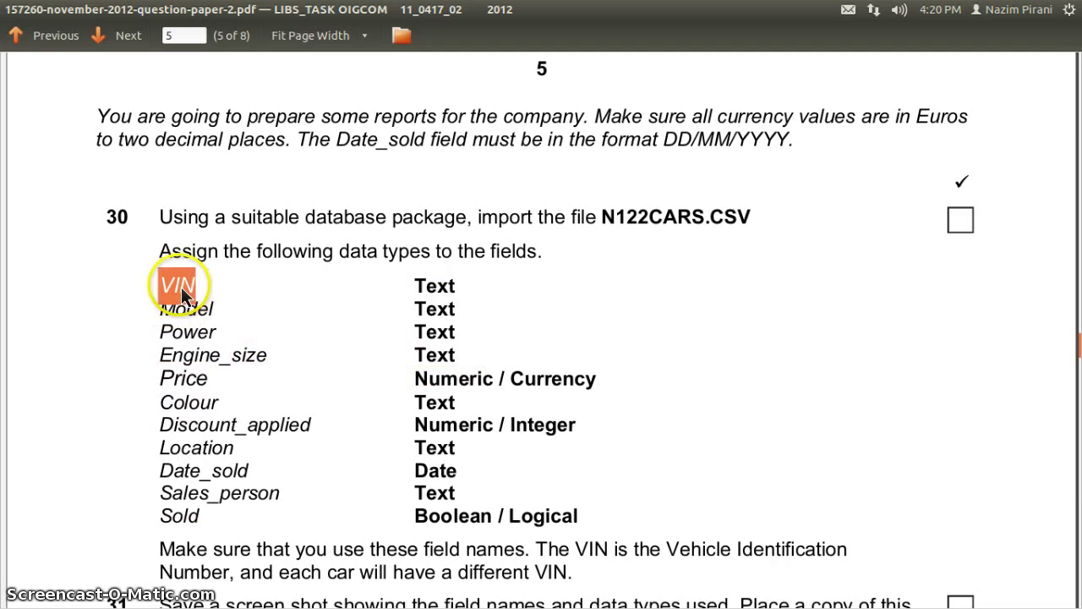
left_click(434, 292)
double_click(434, 288)
double_click(433, 310)
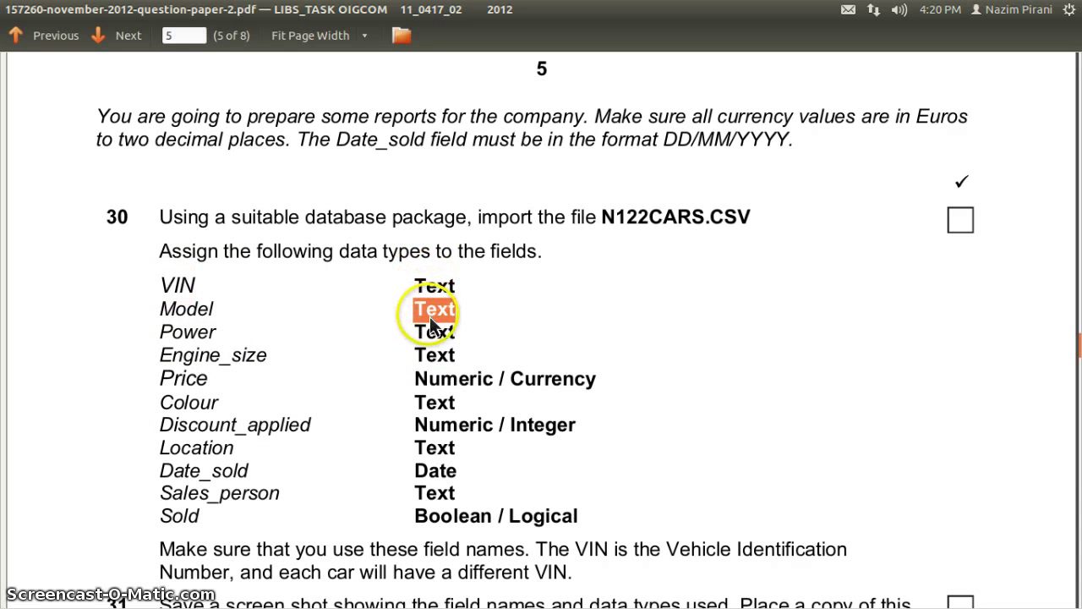
left_click(429, 343)
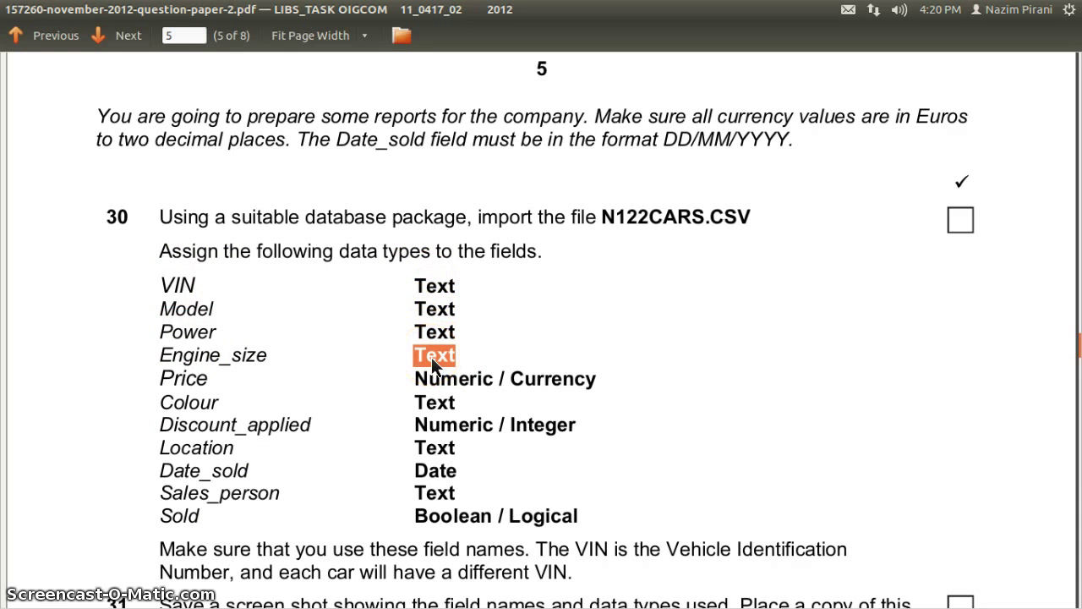
- Return to the N122cars.csv spreadsheet and format the VIN, Model, Power and Engine_size columns as Text
key("alt+Tab")
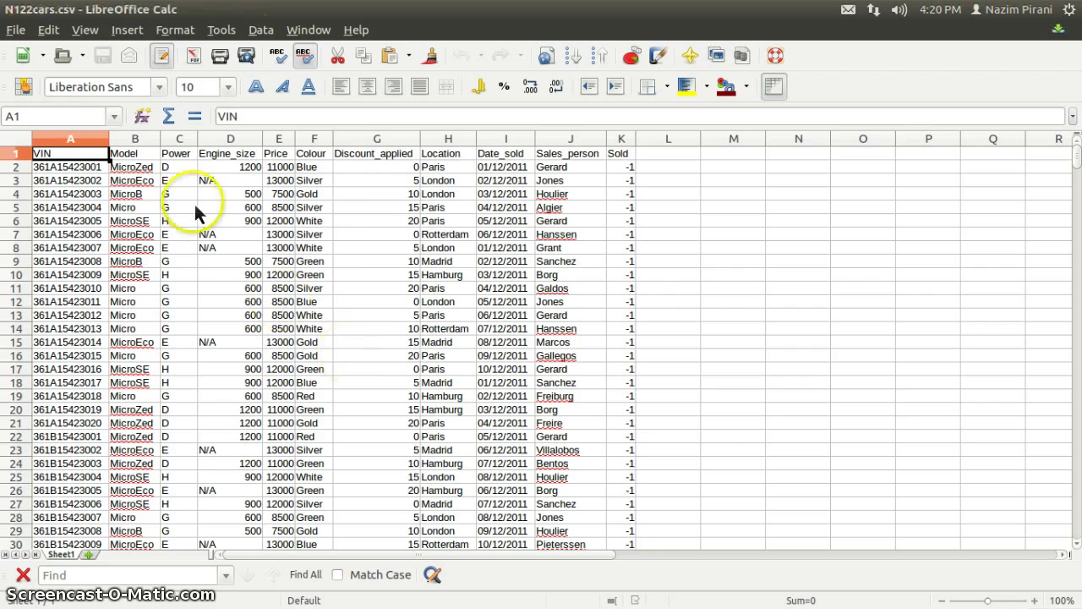
left_click(103, 142)
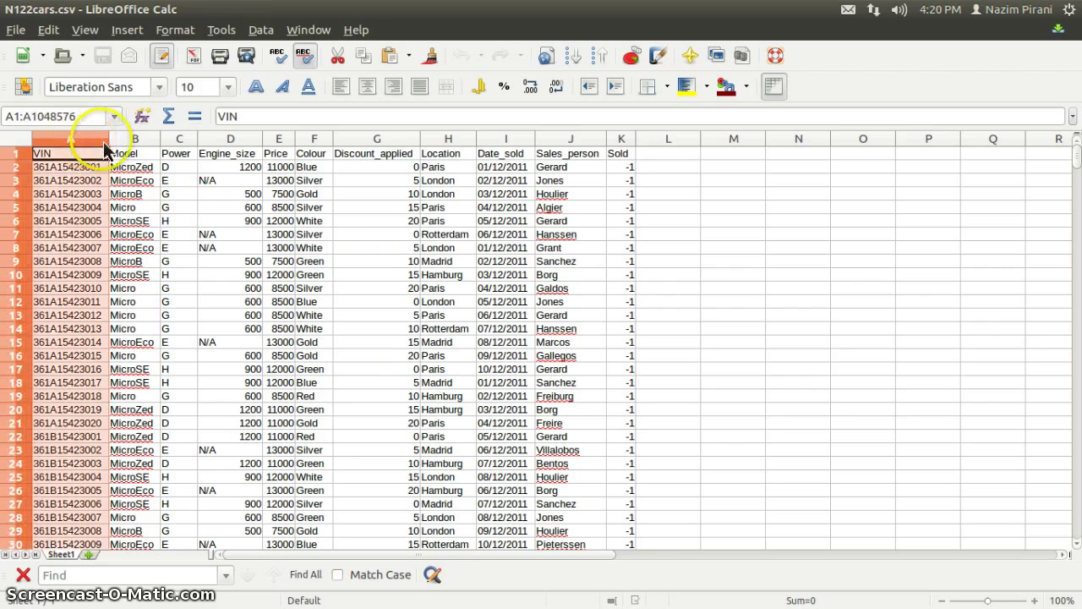
left_click_drag(103, 149, 228, 154)
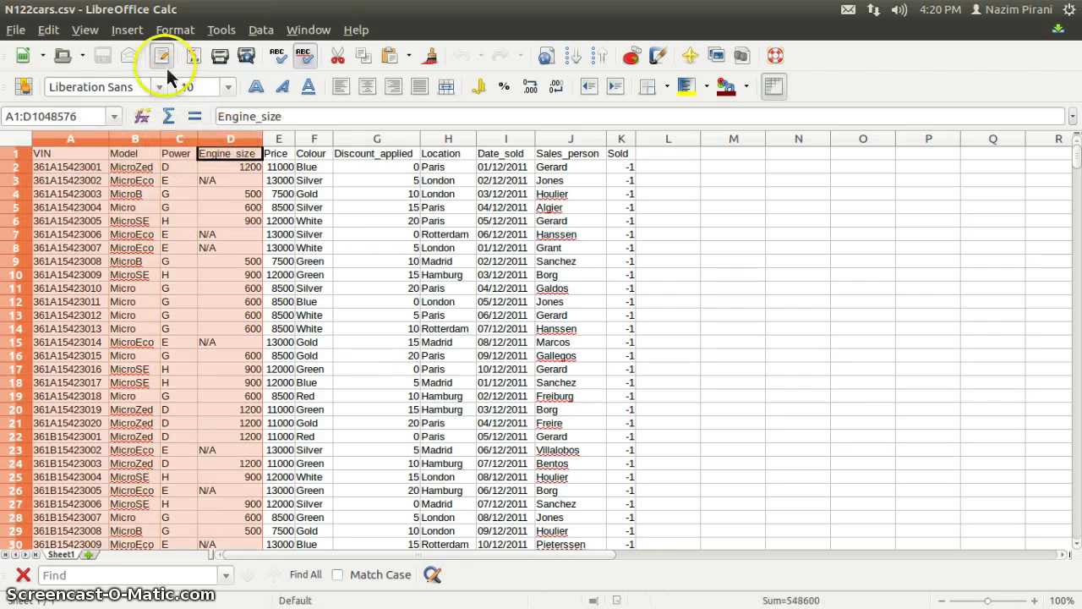
left_click(176, 30)
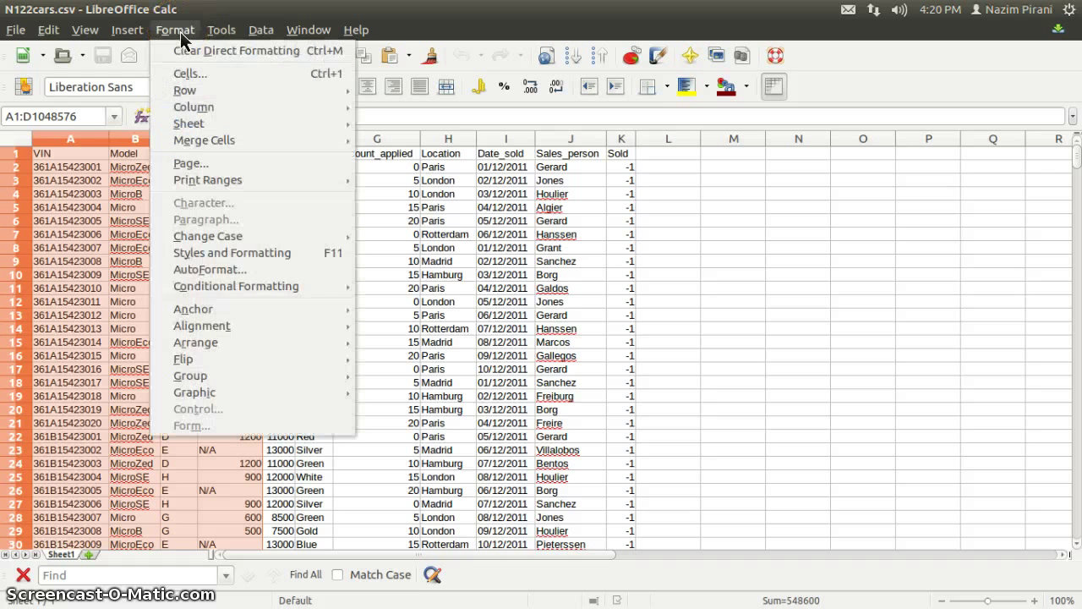
left_click(186, 76)
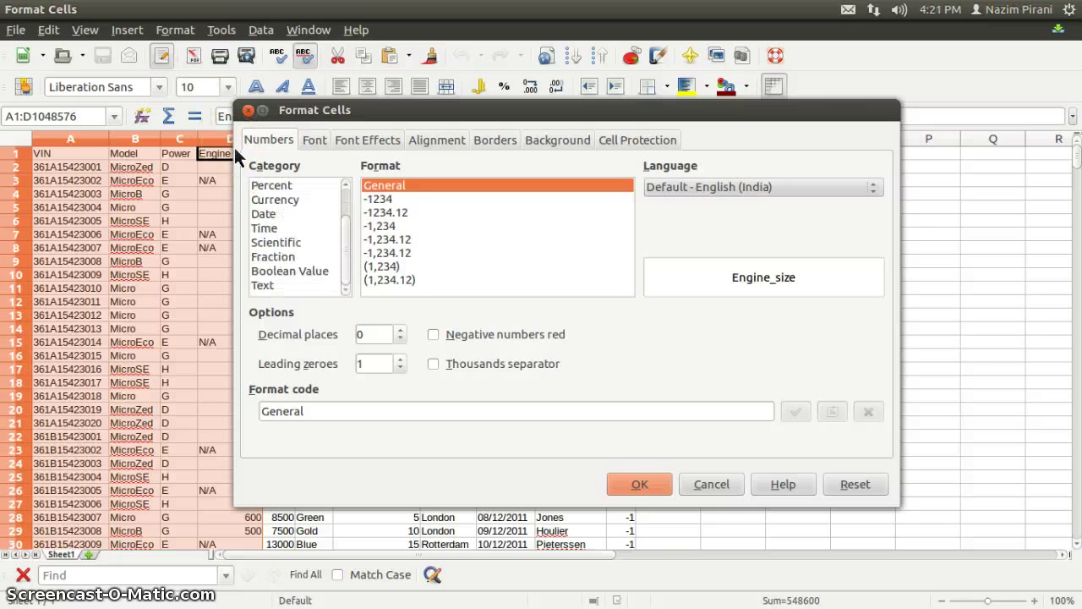
left_click(263, 285)
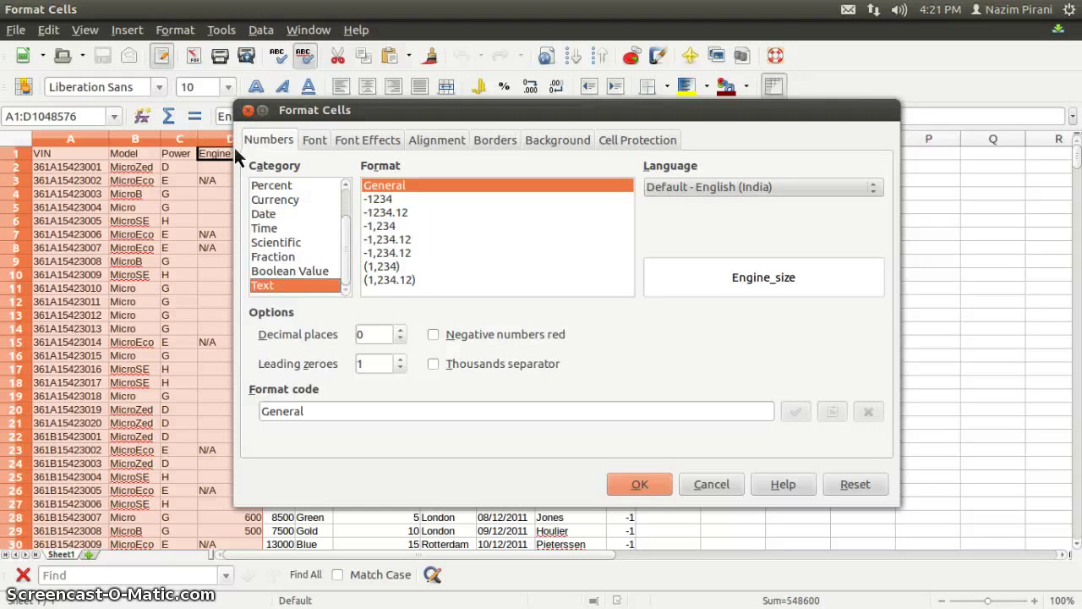
left_click(640, 485)
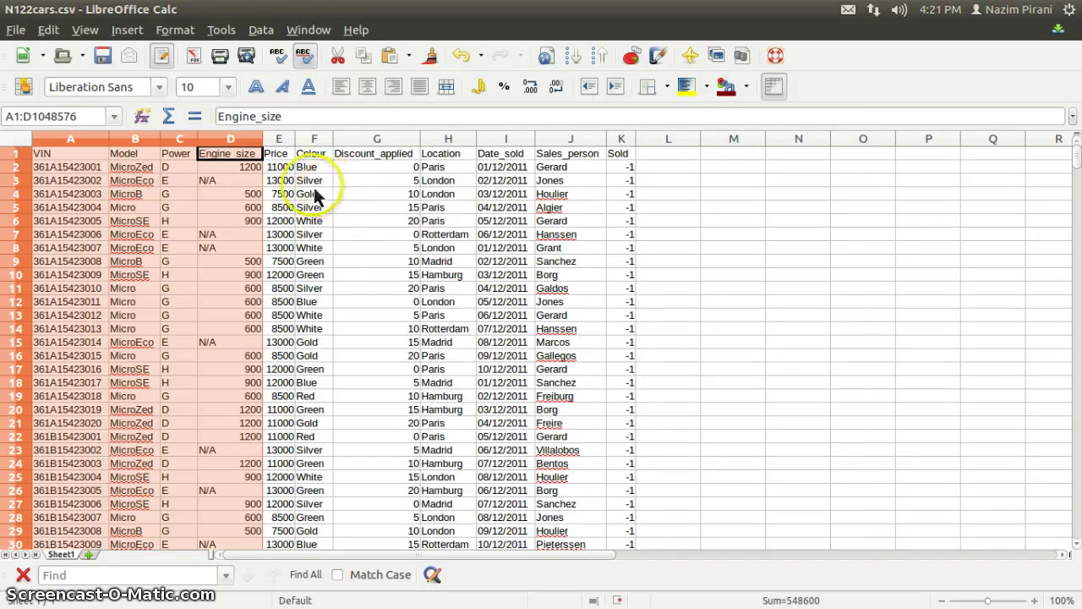
- Format the Price column, excluding its header cell, as -1234.12 numbers with two decimal places and widen the column to fit
left_click(277, 139)
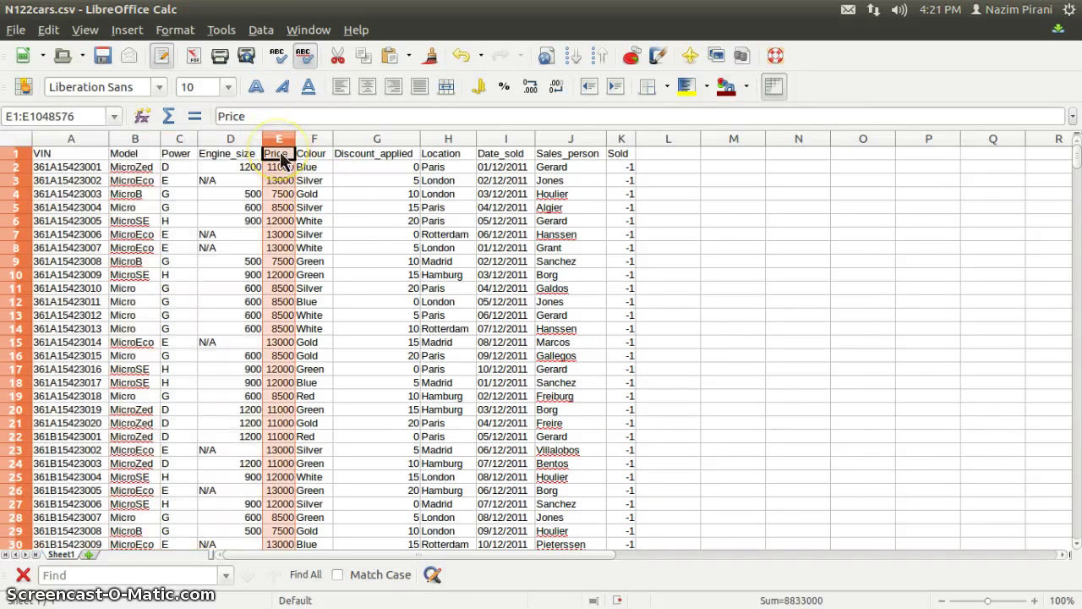
left_click(280, 155, "ctrl")
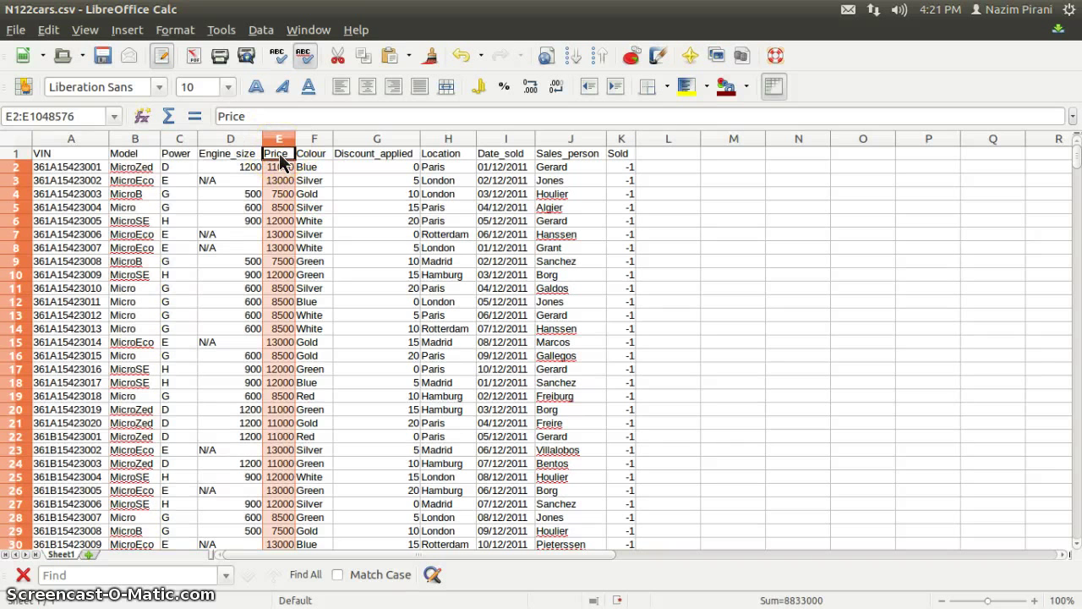
left_click(175, 30)
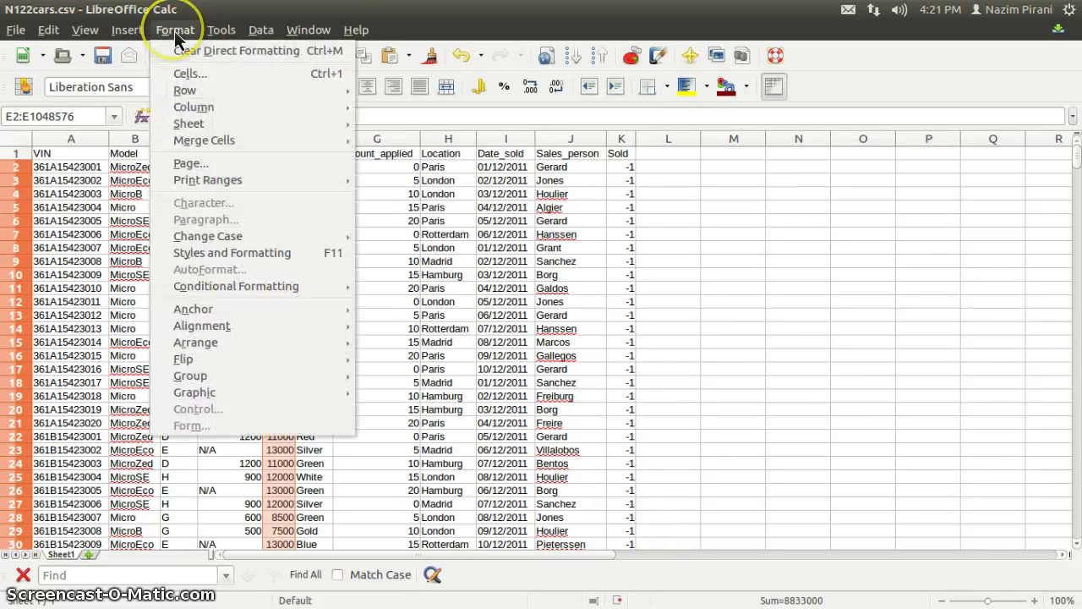
left_click(188, 74)
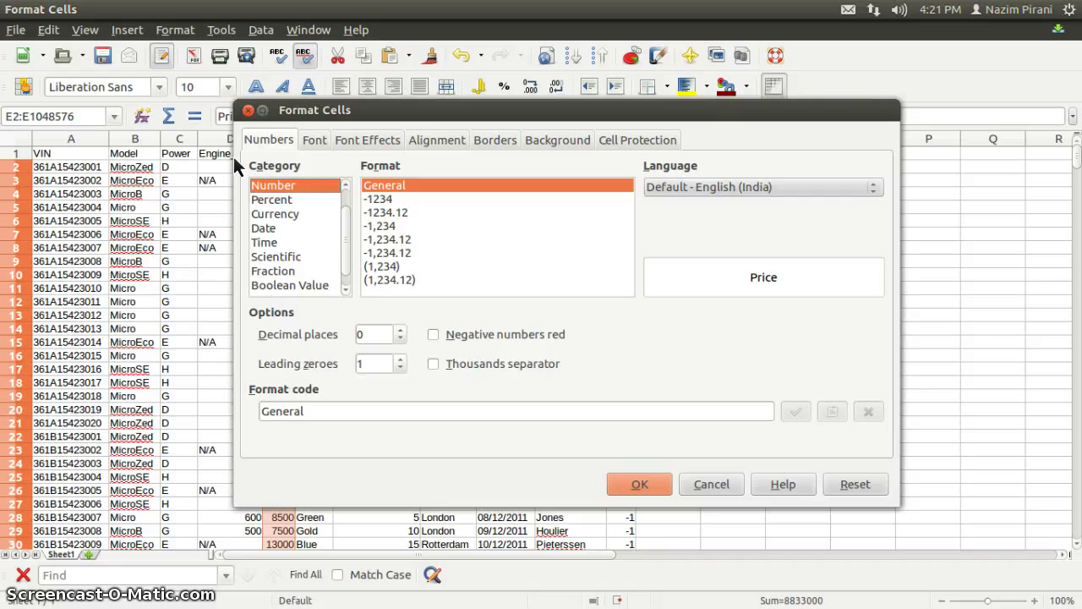
key("Down")
key("Down")
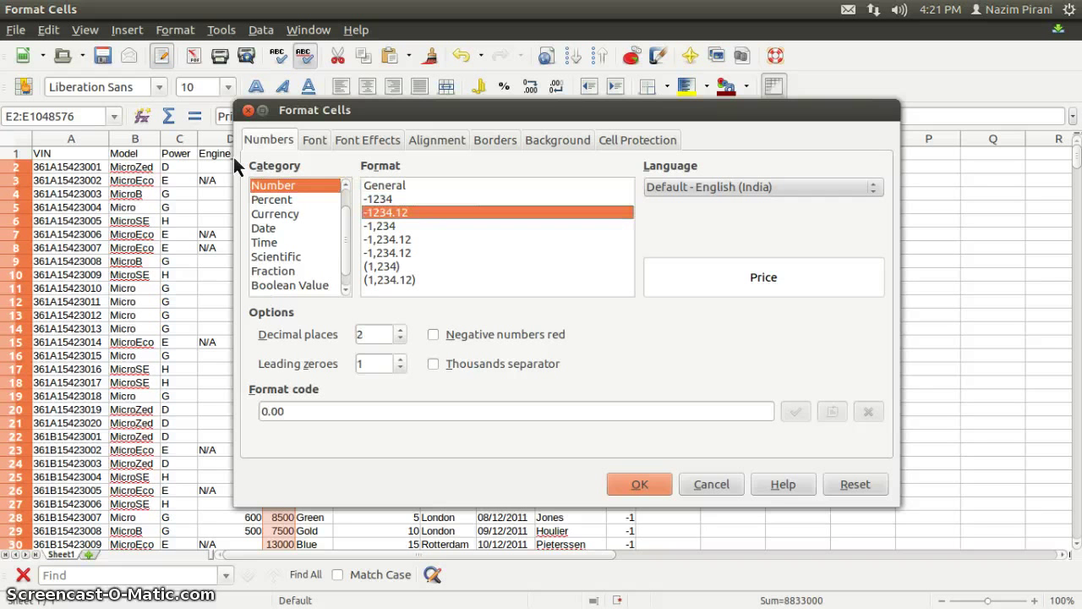
left_click(637, 485)
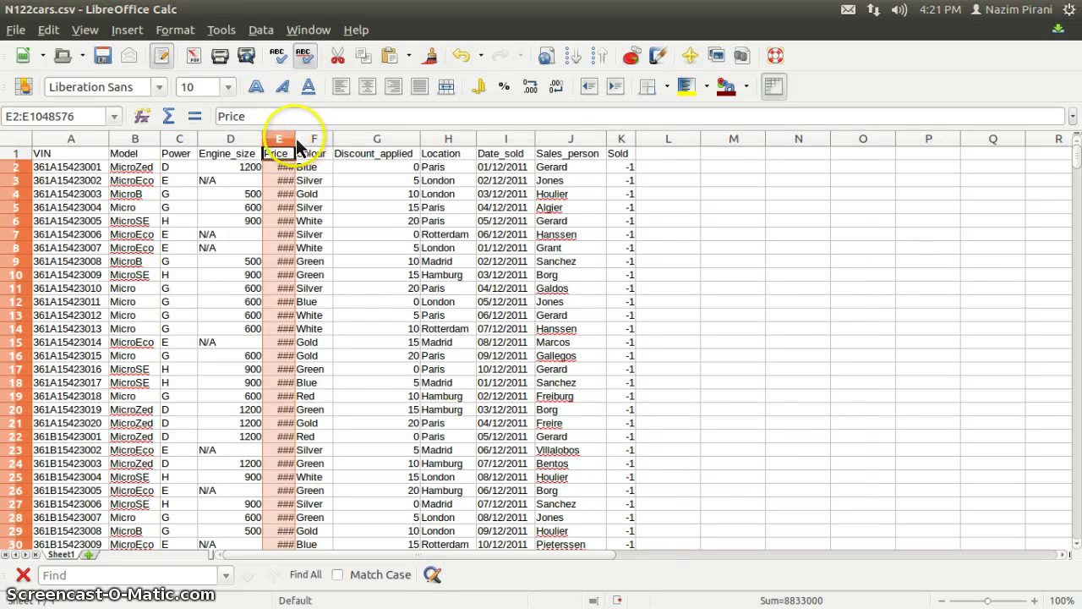
left_click_drag(296, 146, 319, 149)
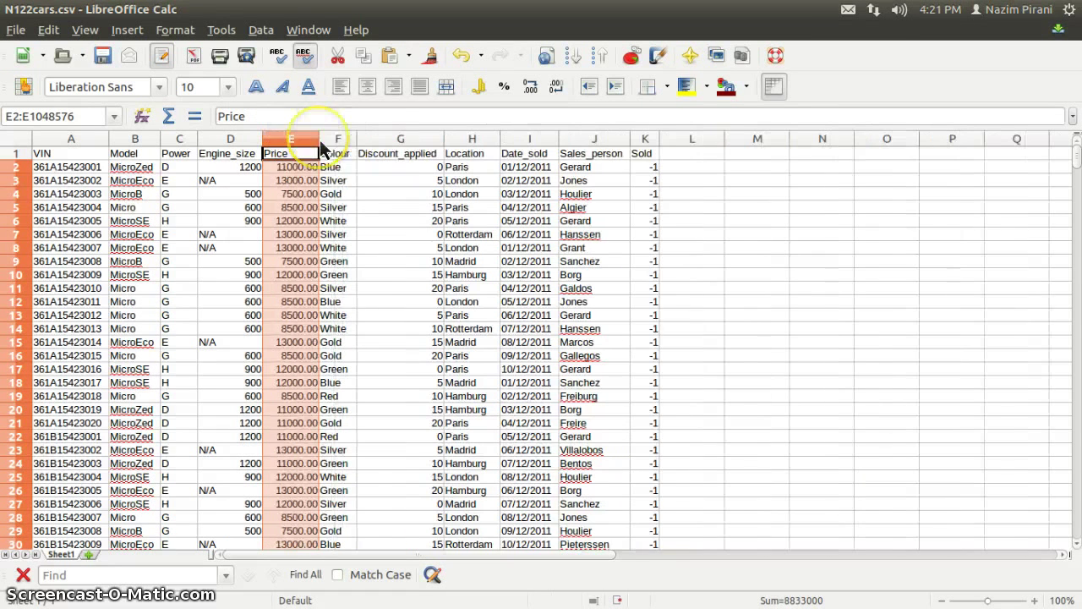
- Format the Colour column, excluding its header cell, as Text
left_click(349, 142)
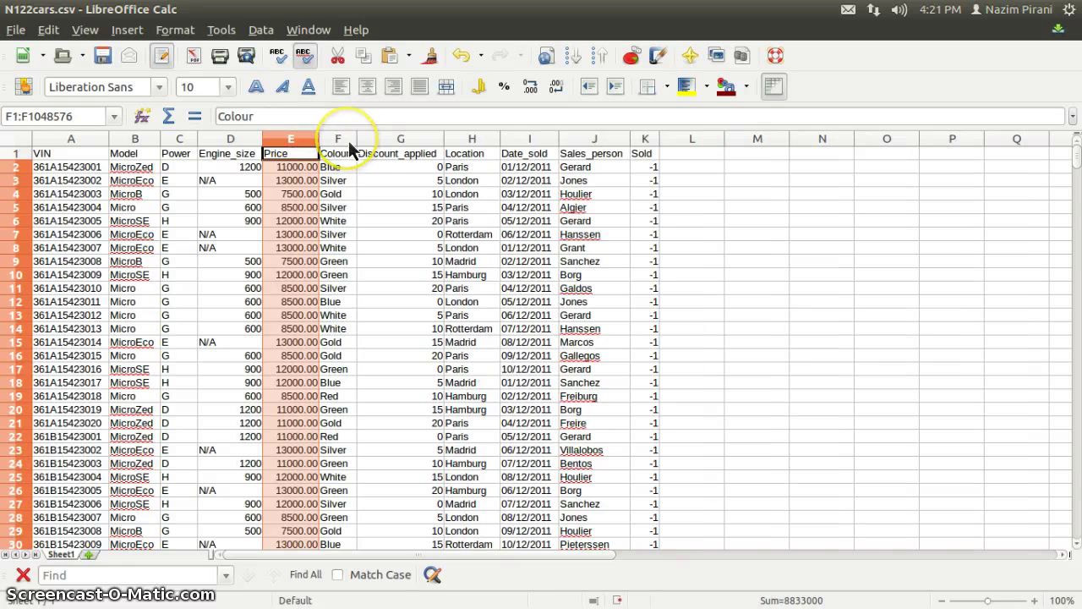
left_click(338, 152, "ctrl")
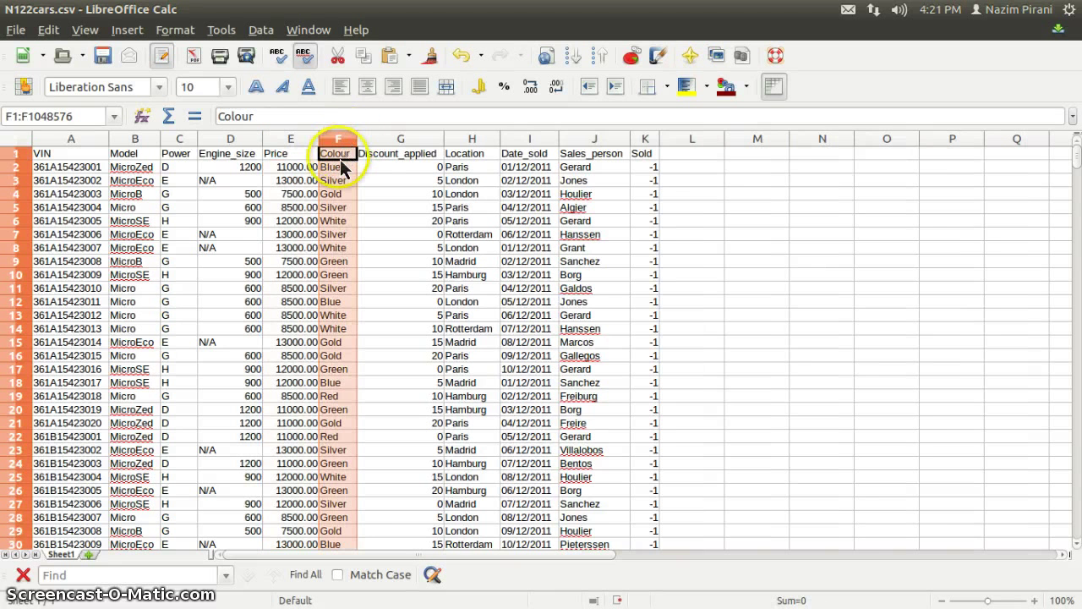
left_click(175, 30)
left_click(181, 72)
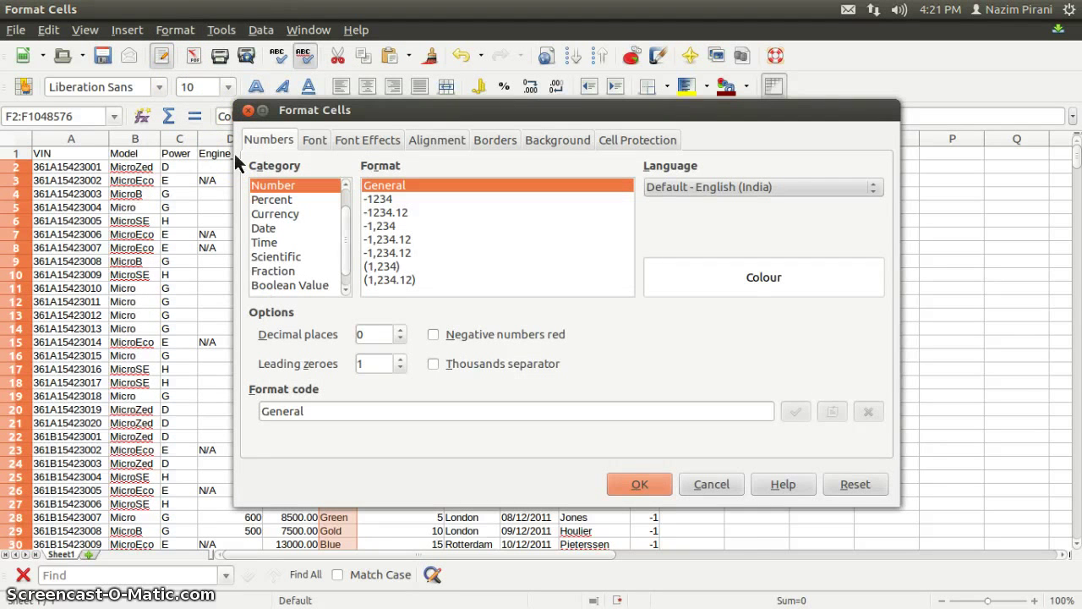
key("End")
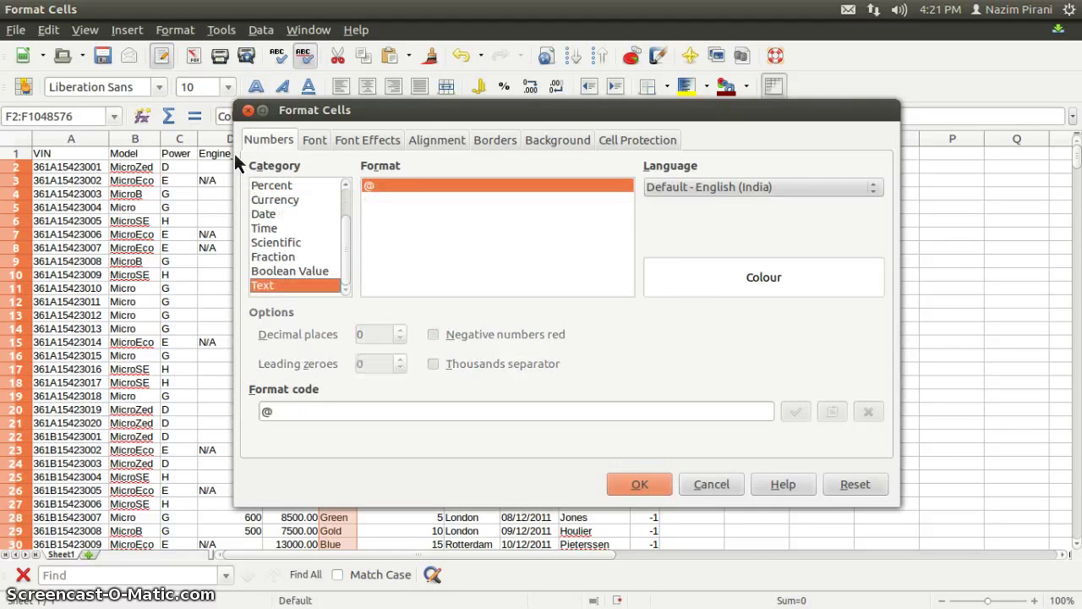
left_click(636, 486)
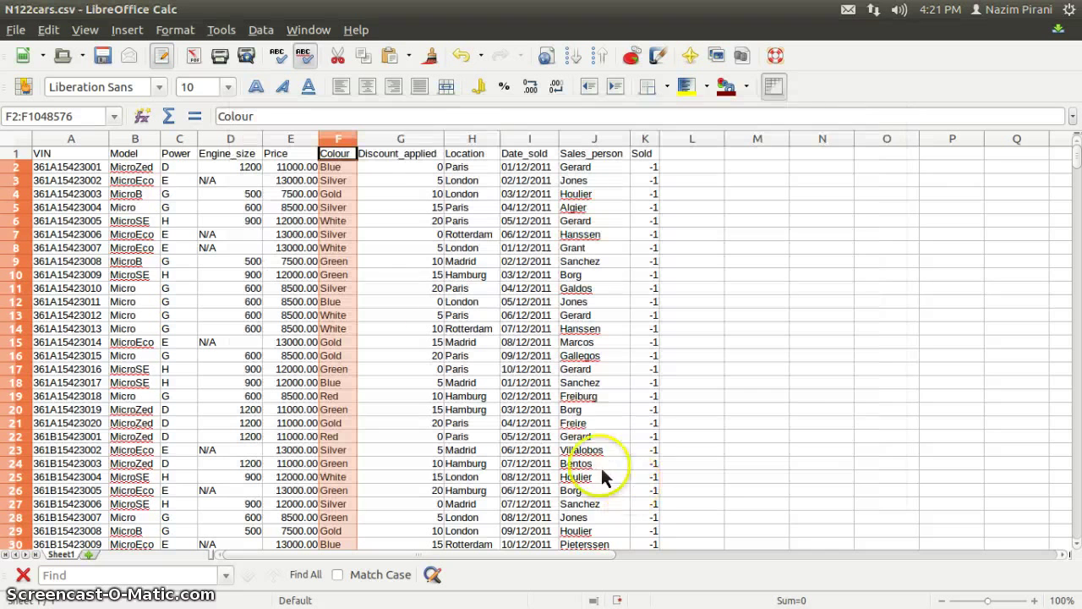
- Format the Discount_applied column, excluding its header cell, as -1234 whole numbers with zero decimal places
left_click(399, 139)
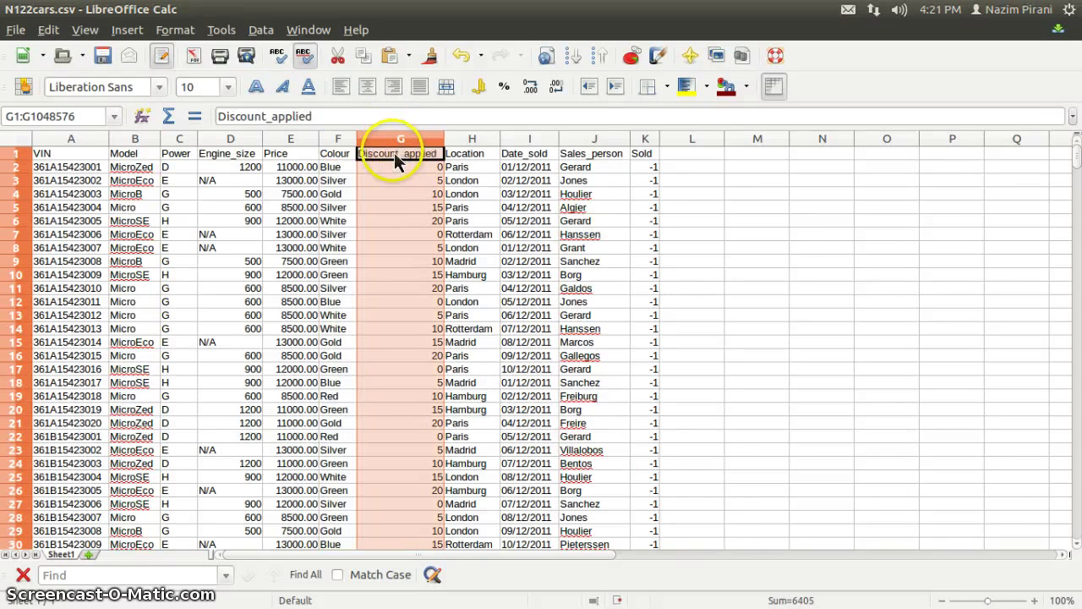
left_click(395, 160, "ctrl")
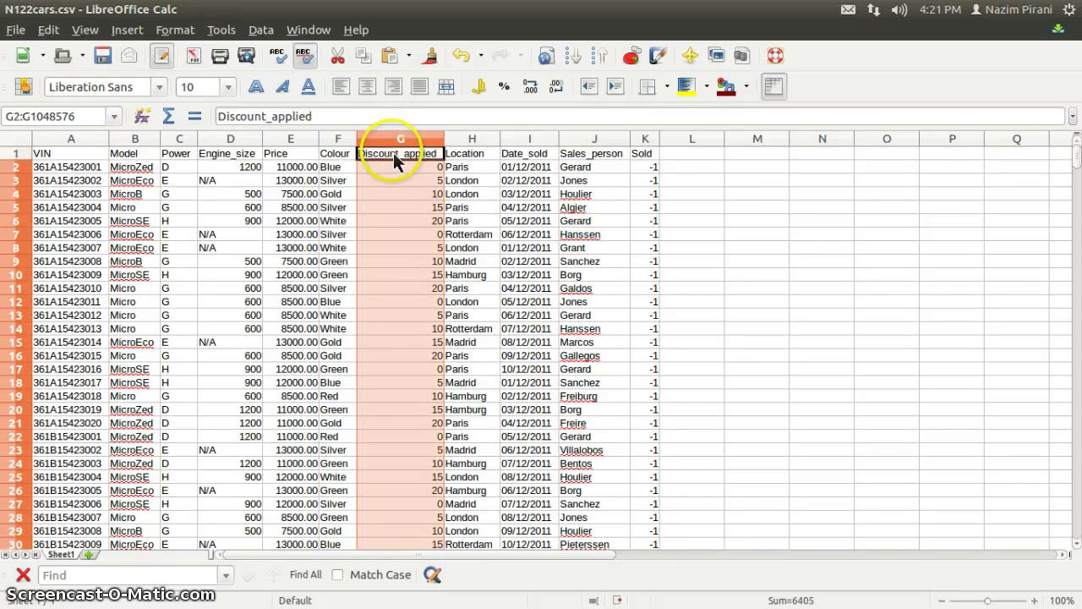
left_click(172, 33)
left_click(178, 71)
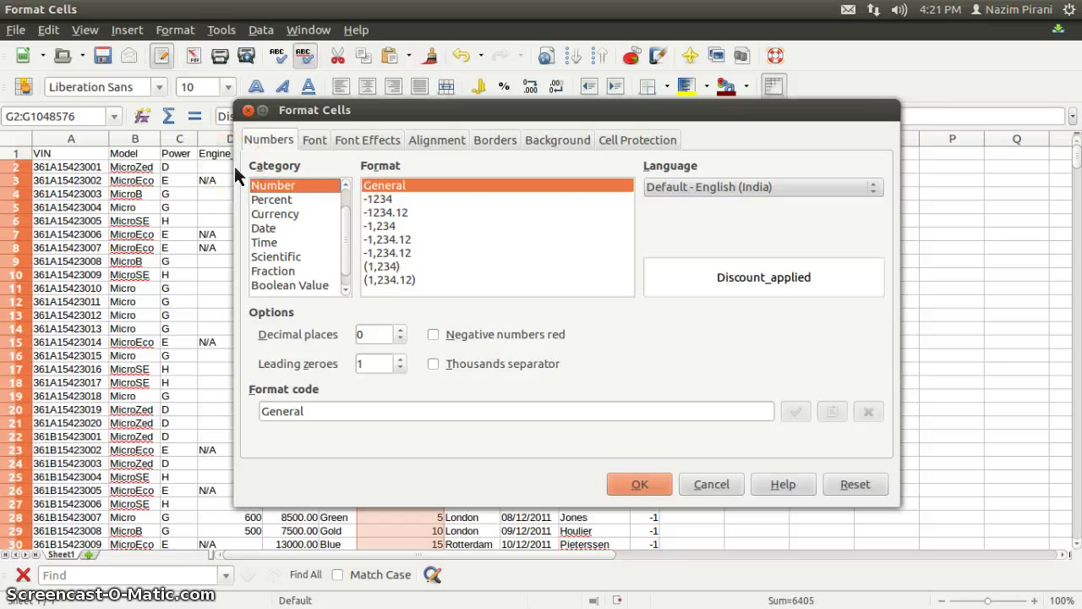
key("Down")
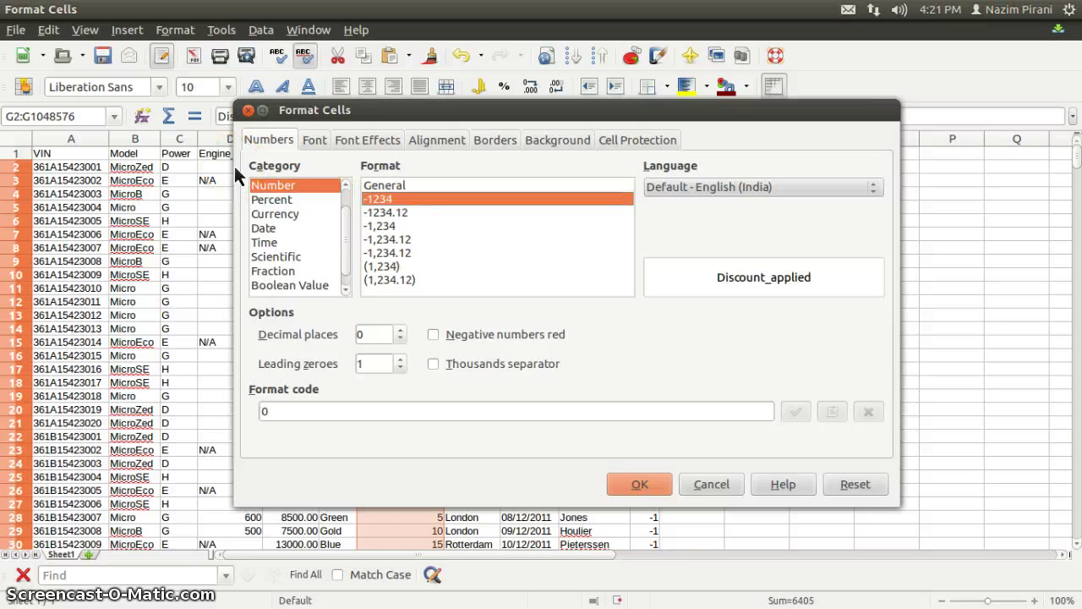
left_click(641, 490)
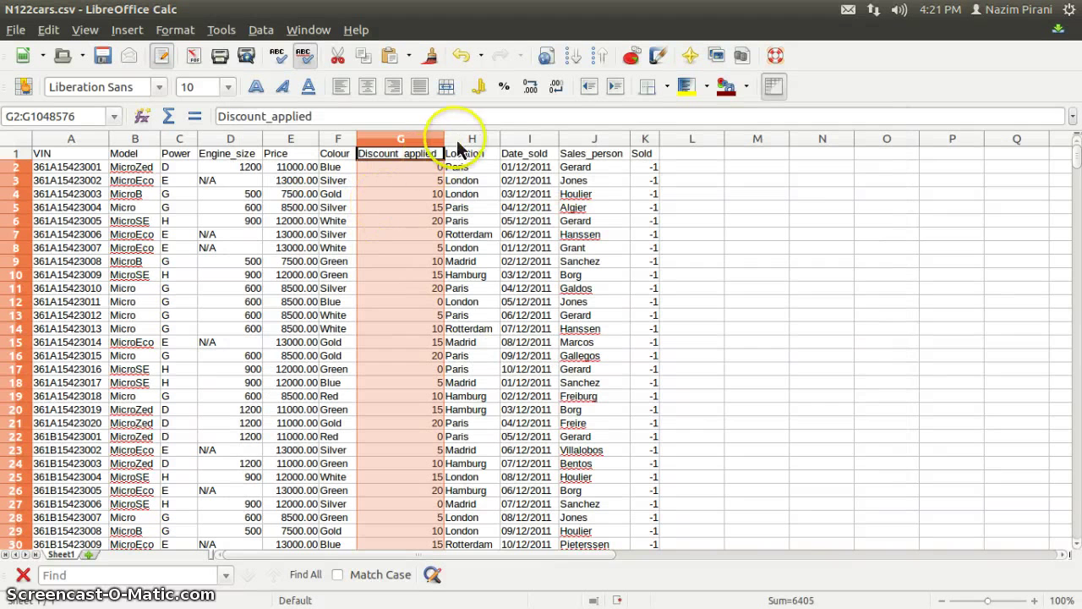
- Format the entire Location column as Text
left_click(472, 140)
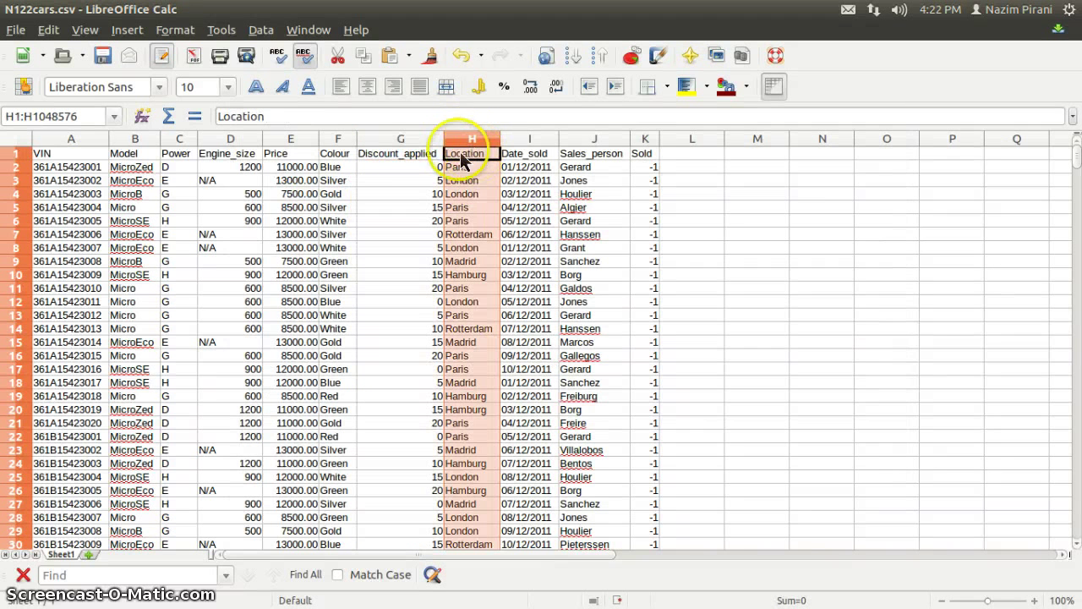
left_click(175, 32)
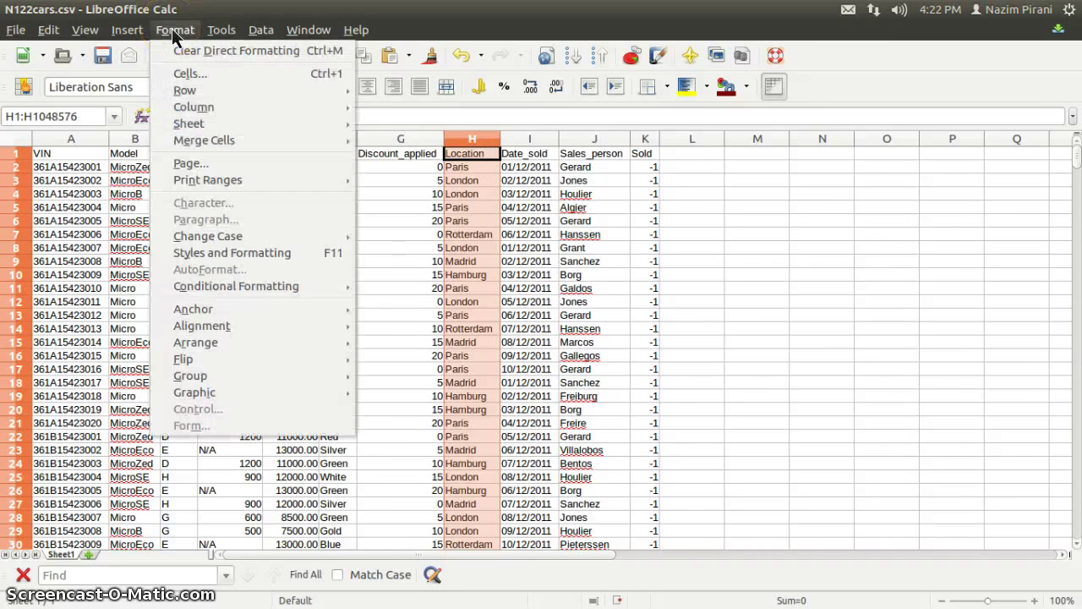
left_click(176, 74)
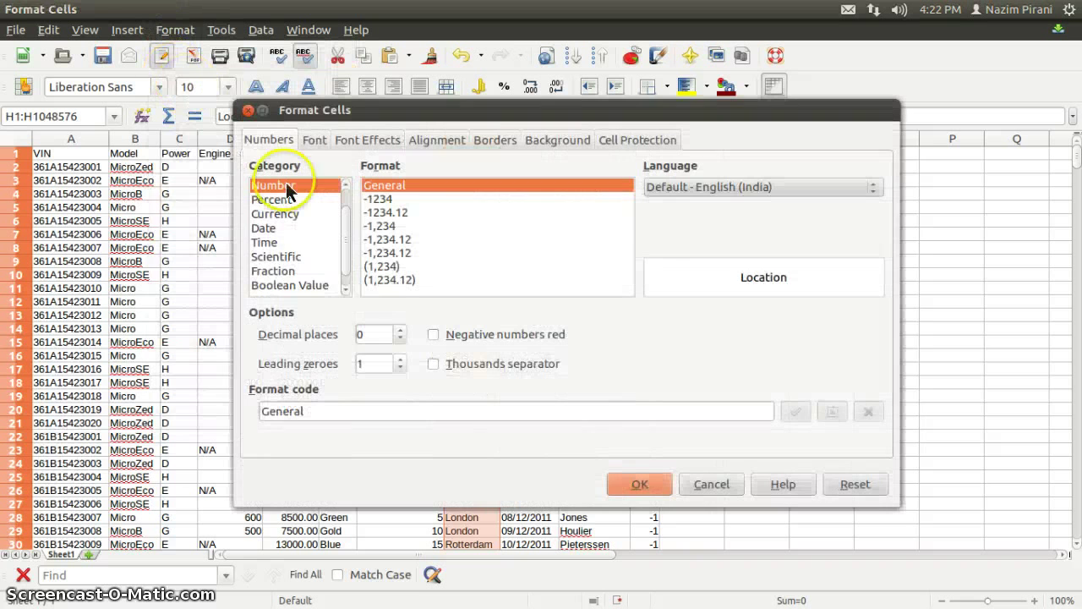
scroll(287, 185, "down", 1)
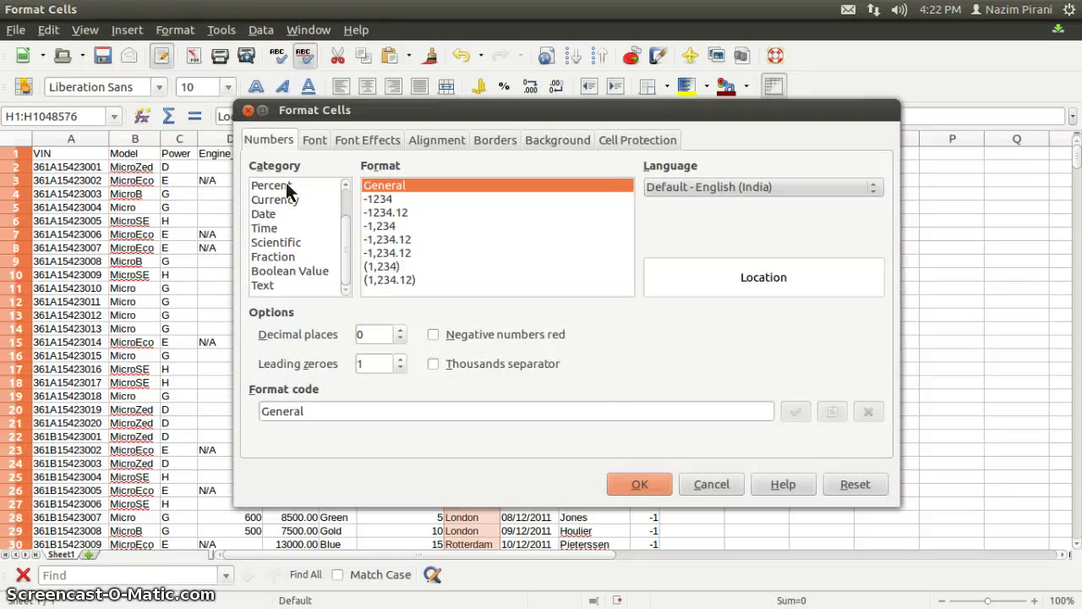
key("End")
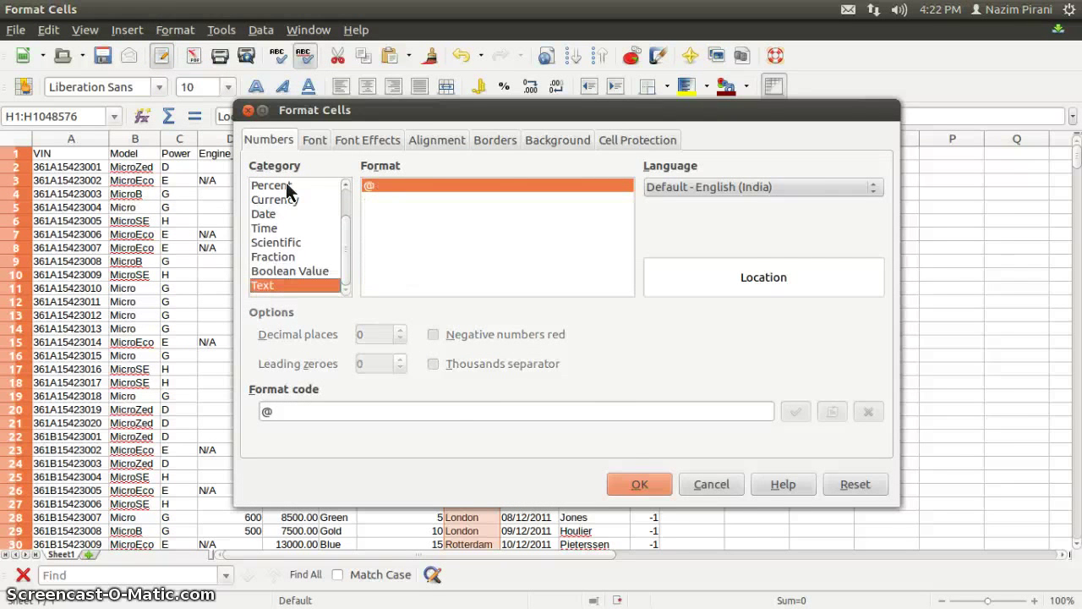
left_click(626, 489)
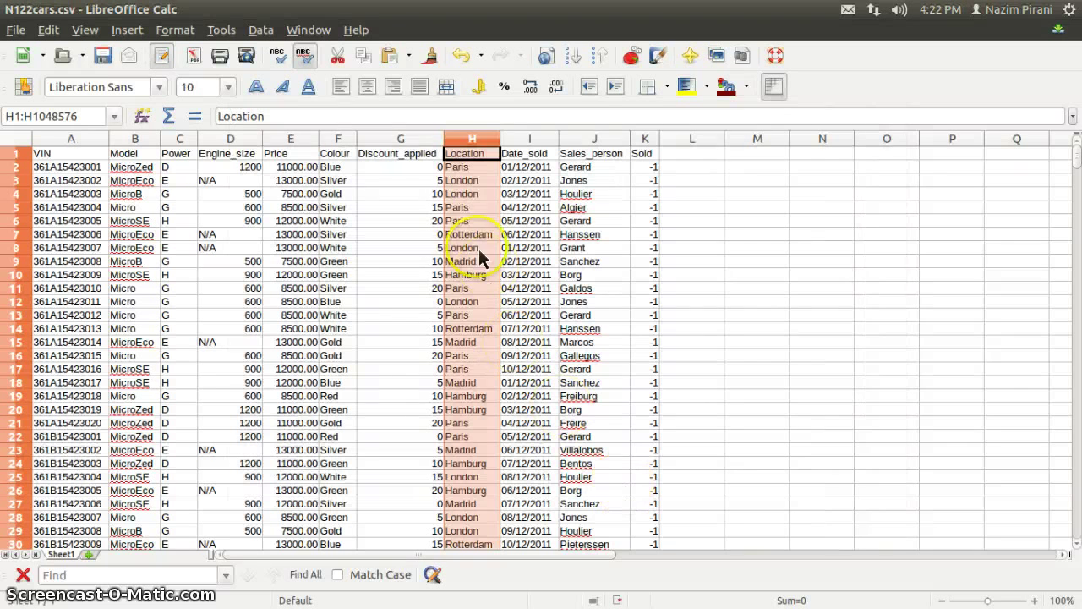
- Format the Date_sold column, excluding its header cell, as a date with the format code DD/MM/YYYY
left_click(526, 139)
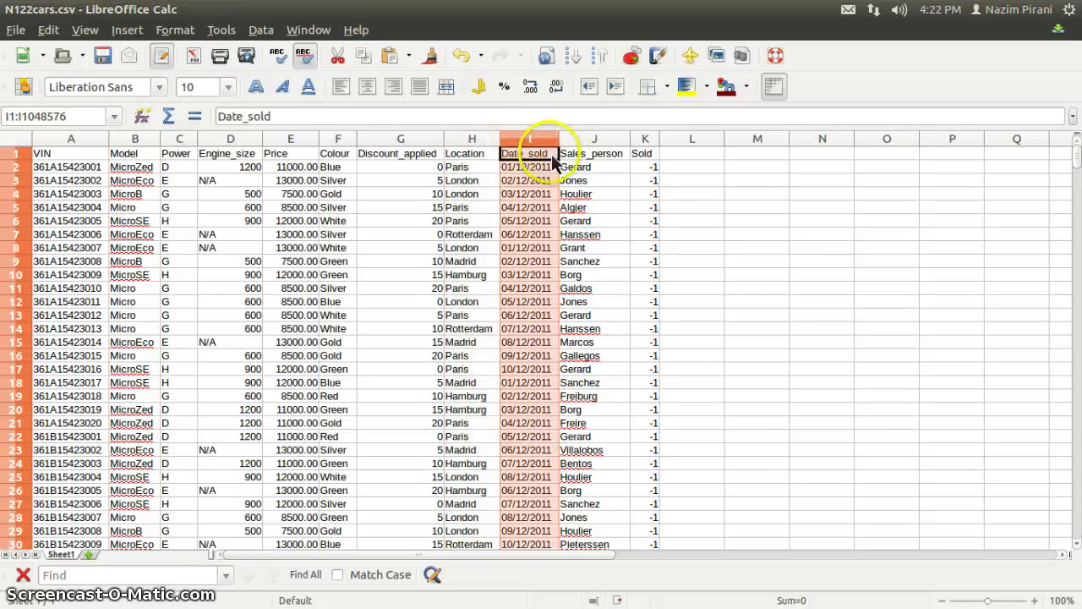
left_click(524, 160, "ctrl")
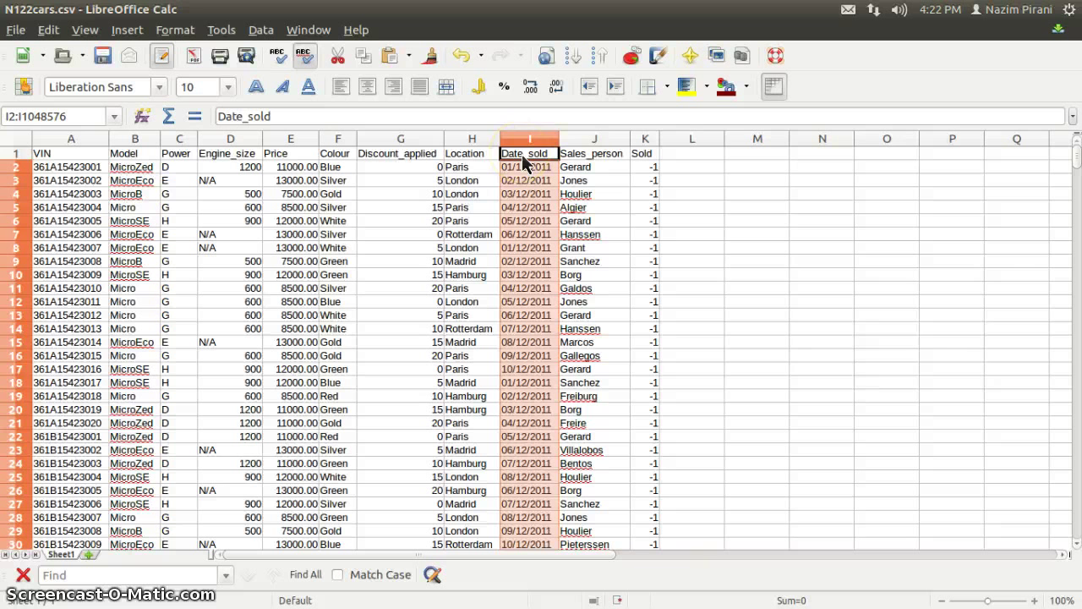
left_click(176, 32)
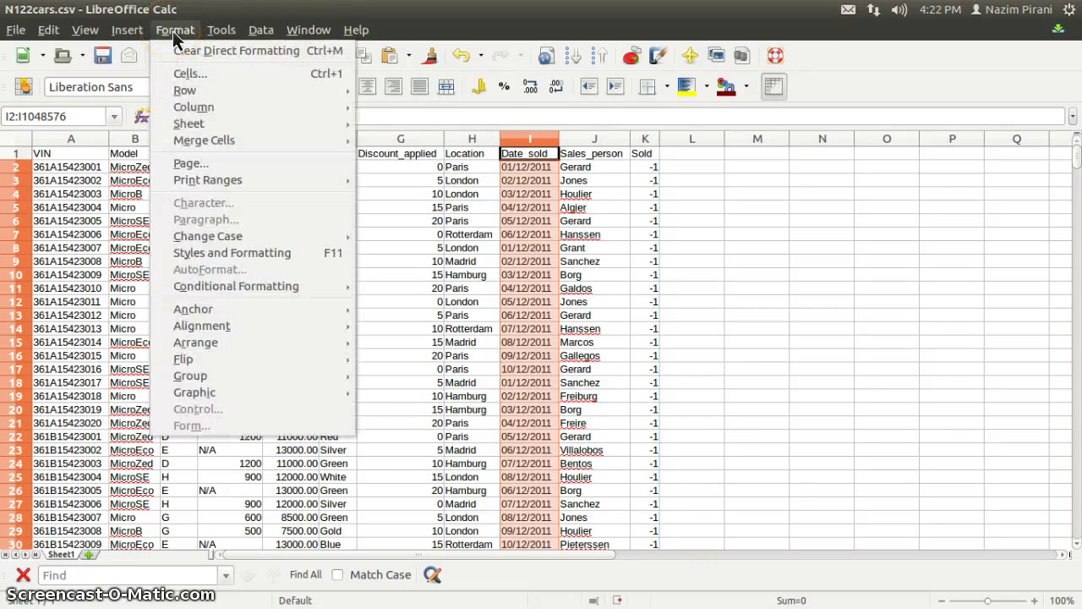
left_click(186, 76)
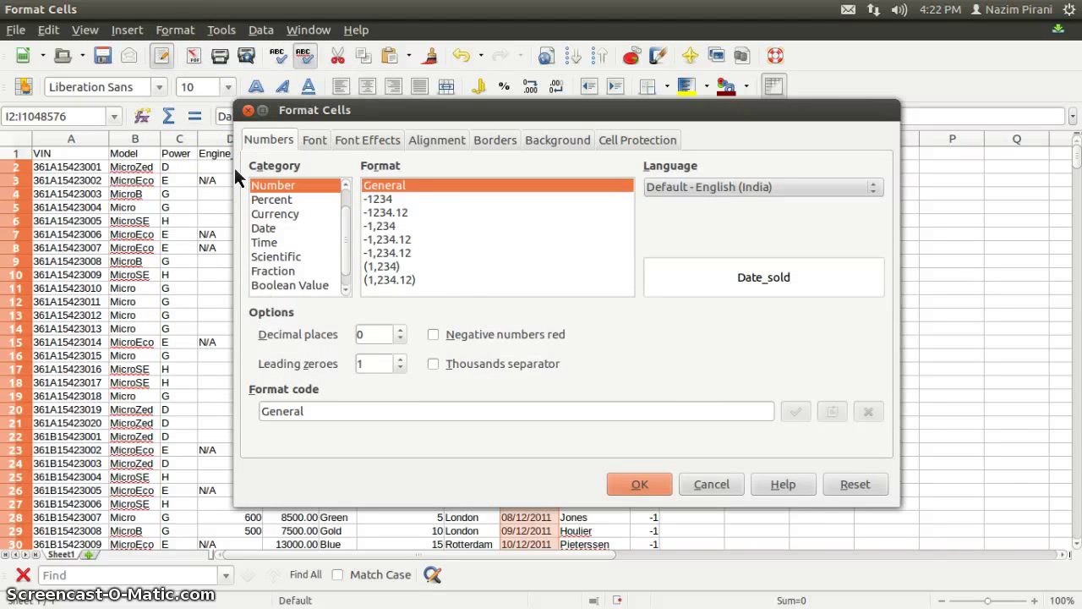
key("Down")
key("Down")
key("Down")
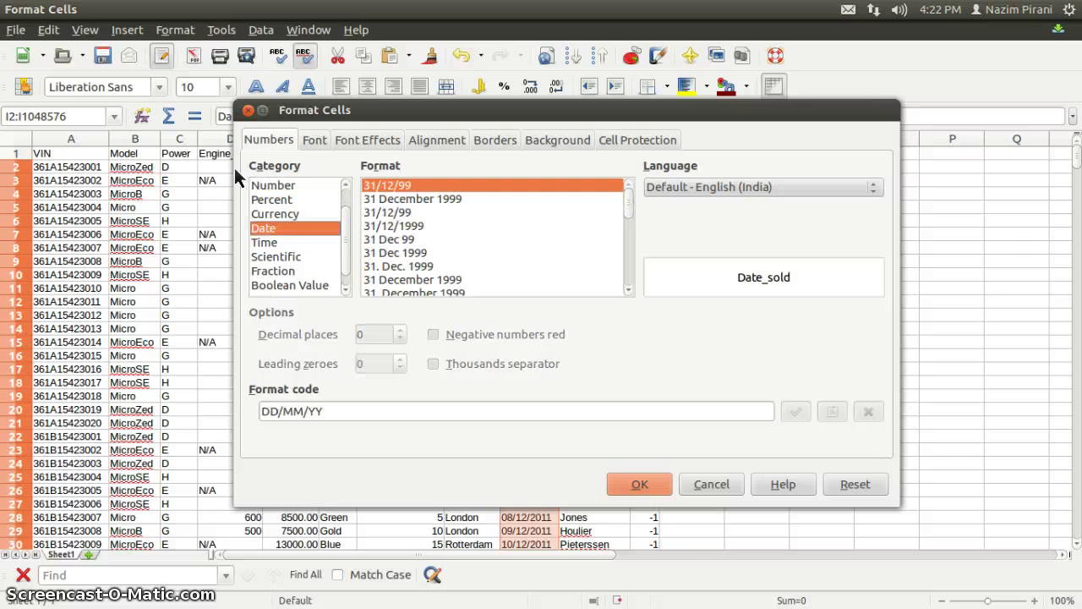
key("Tab")
key("Down")
key("Down")
key("Down")
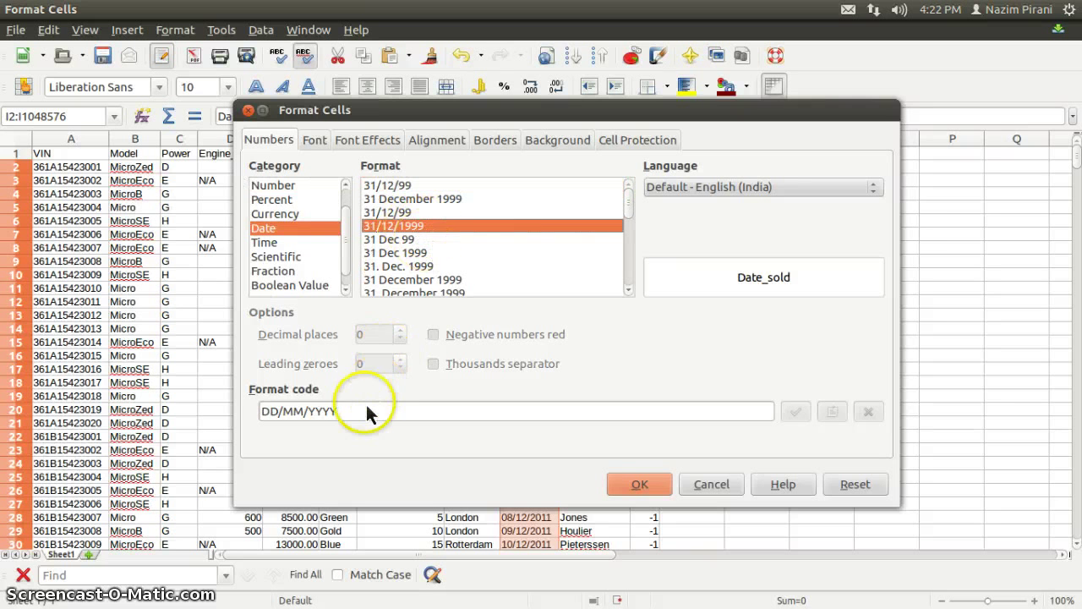
left_click_drag(351, 408, 253, 406)
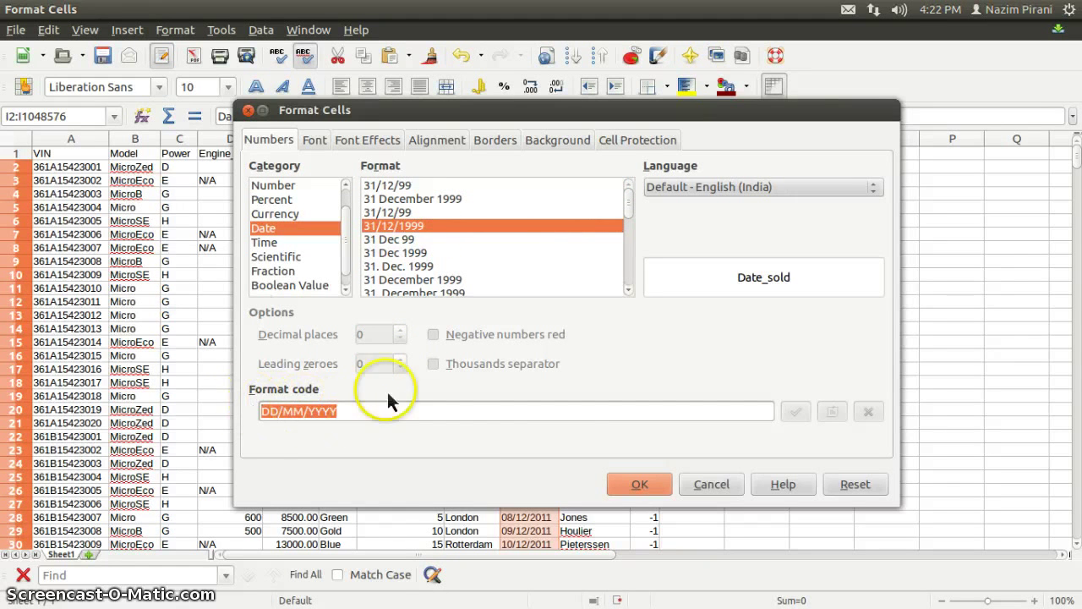
left_click(635, 484)
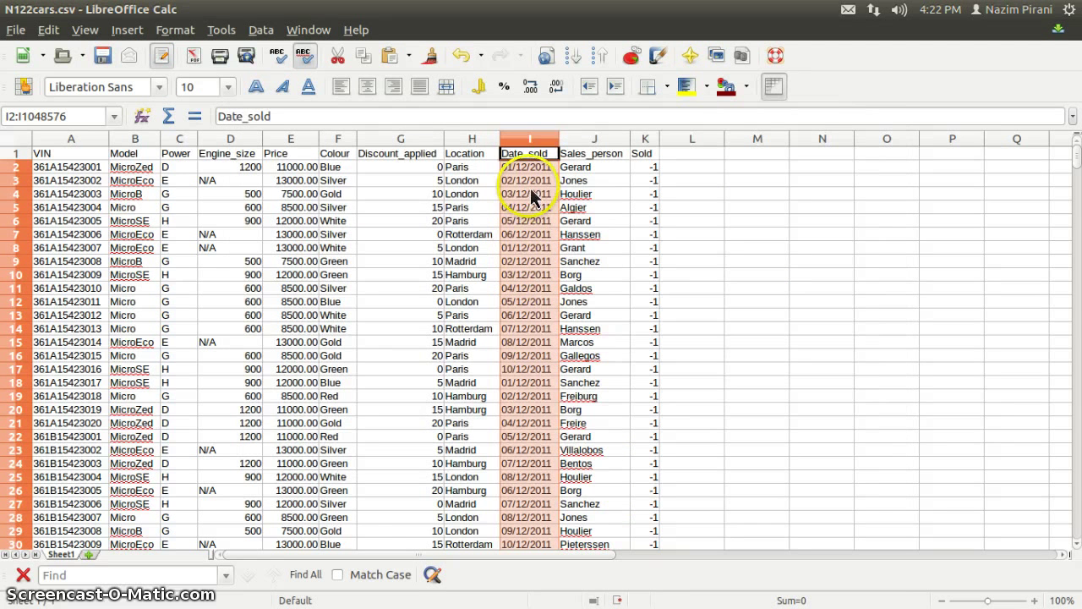
- Format the entire Sales_person column as Text
left_click(585, 142)
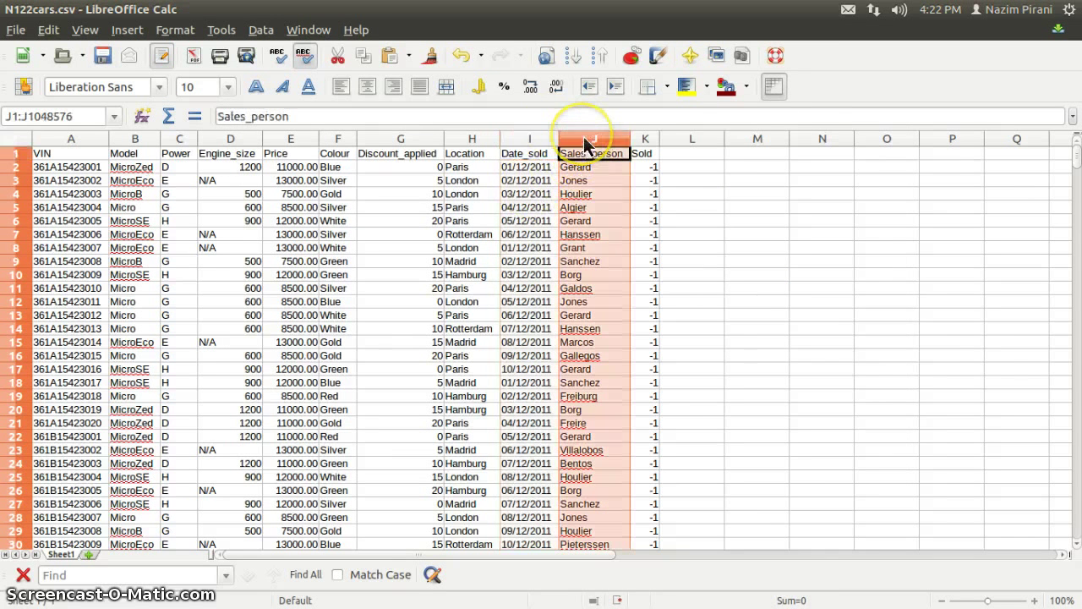
left_click(173, 30)
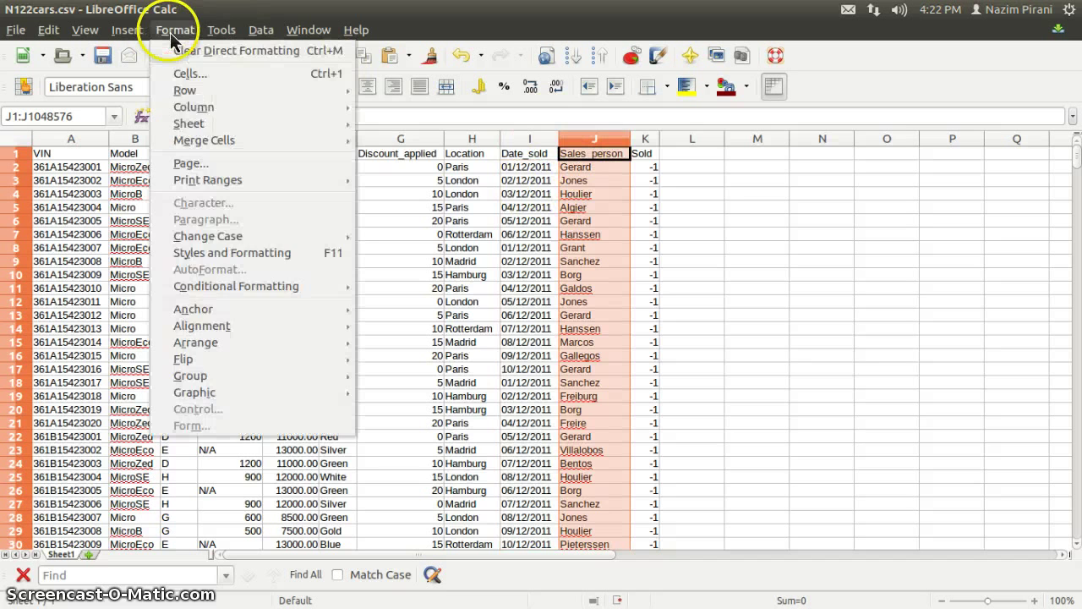
left_click(186, 75)
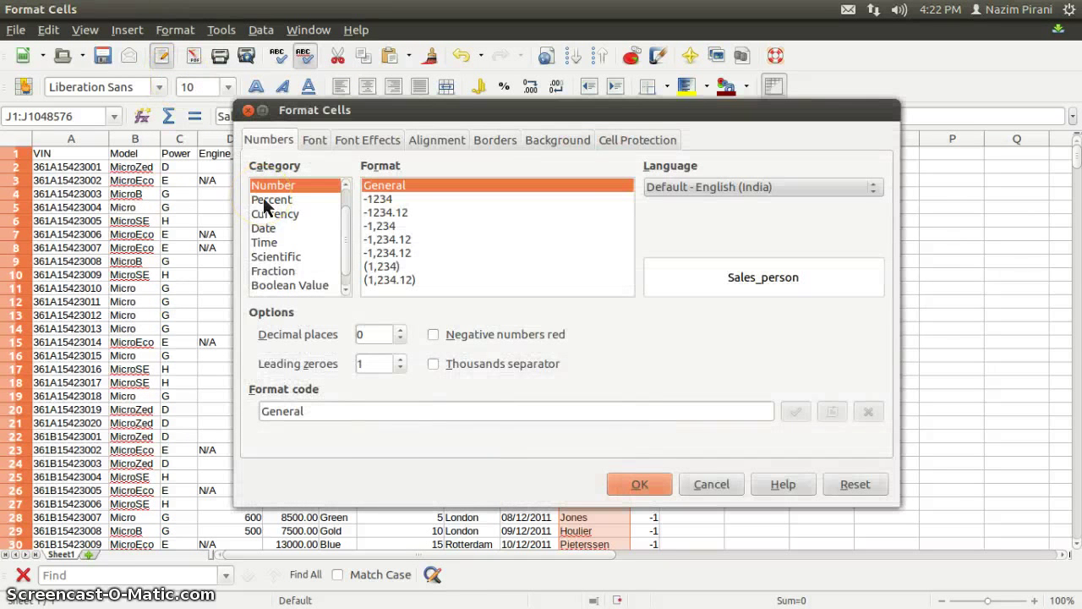
scroll(265, 208, "down", 1)
key("End")
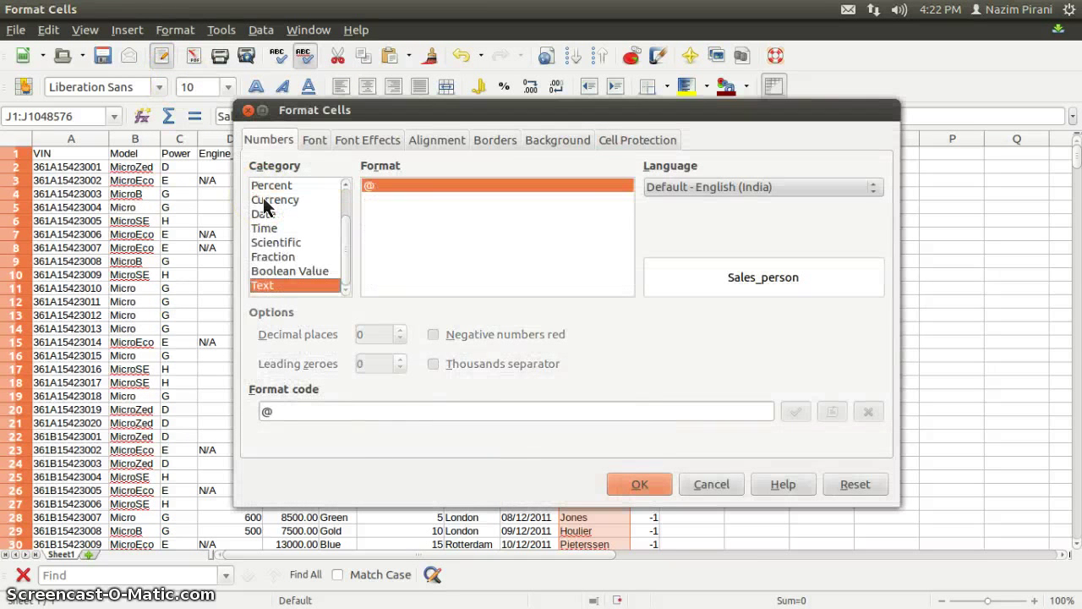
key("Return")
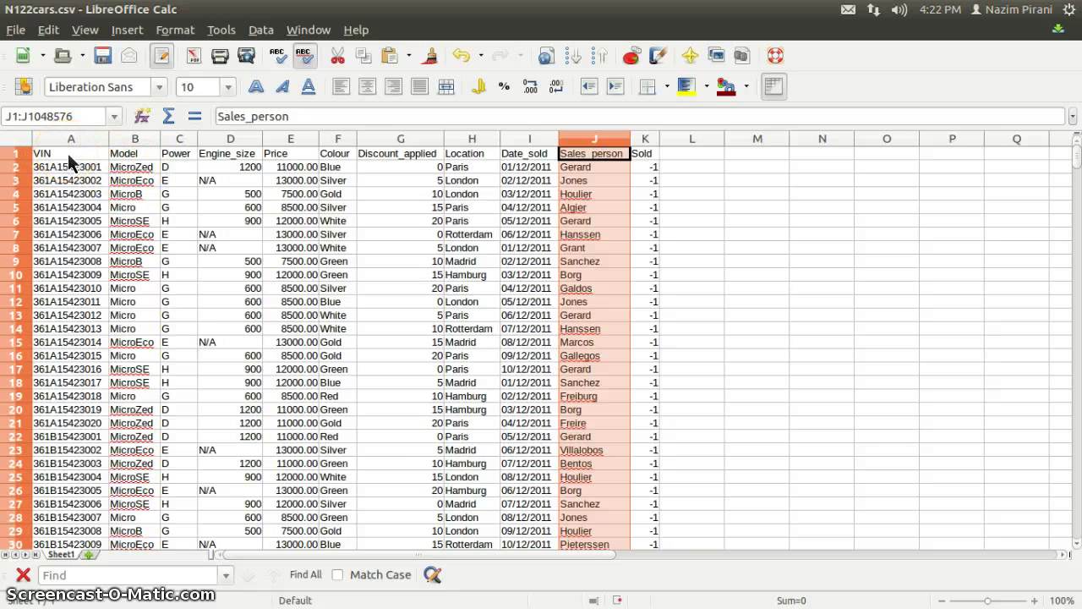
- Select the whole sheet except the header row and copy the data rows
key("ctrl+a")
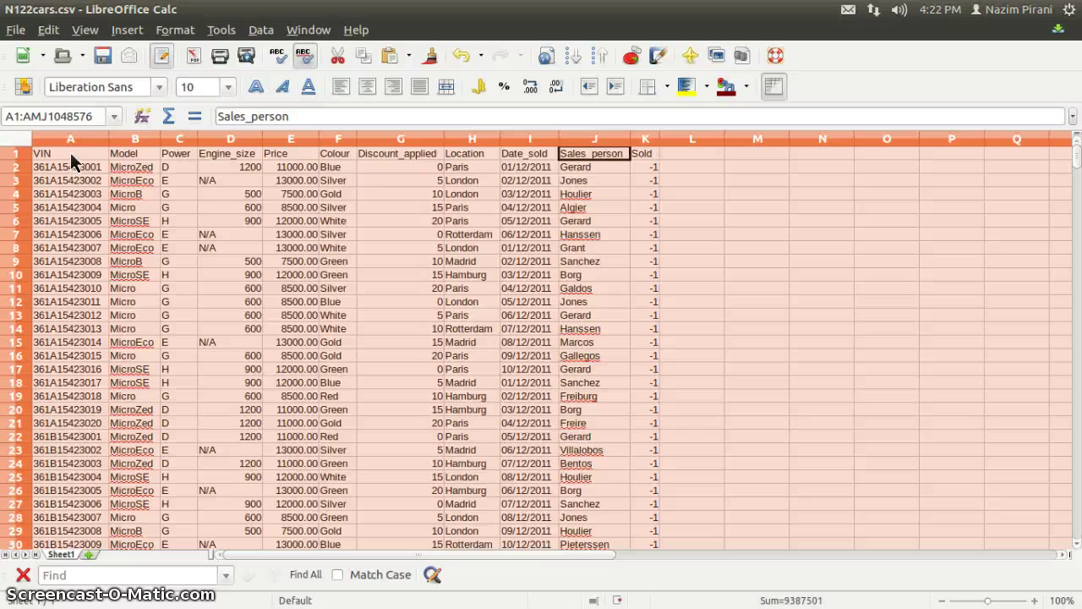
left_click(16, 138)
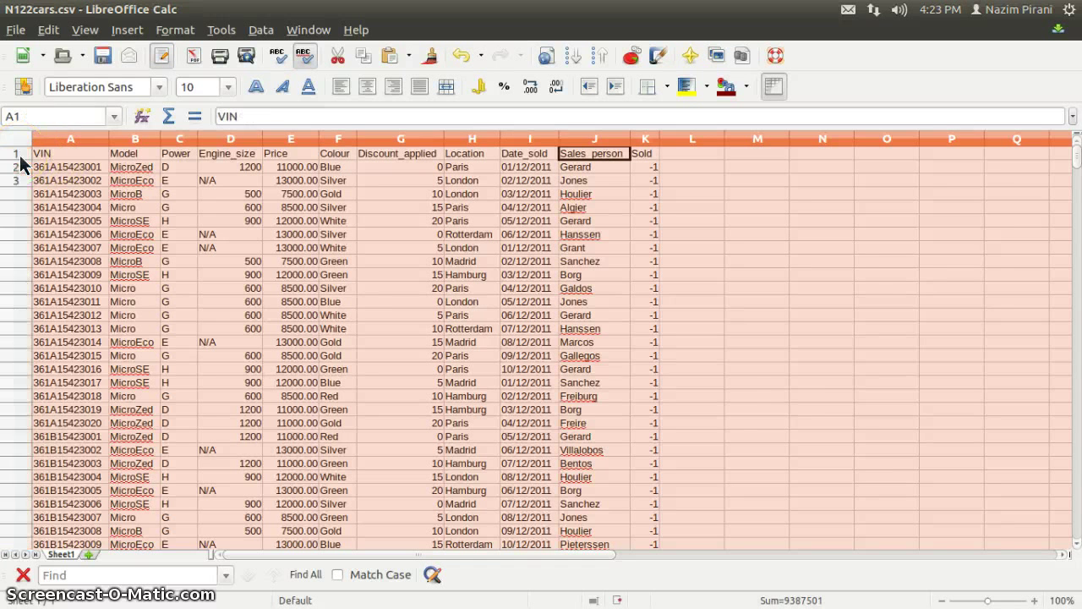
left_click(59, 169)
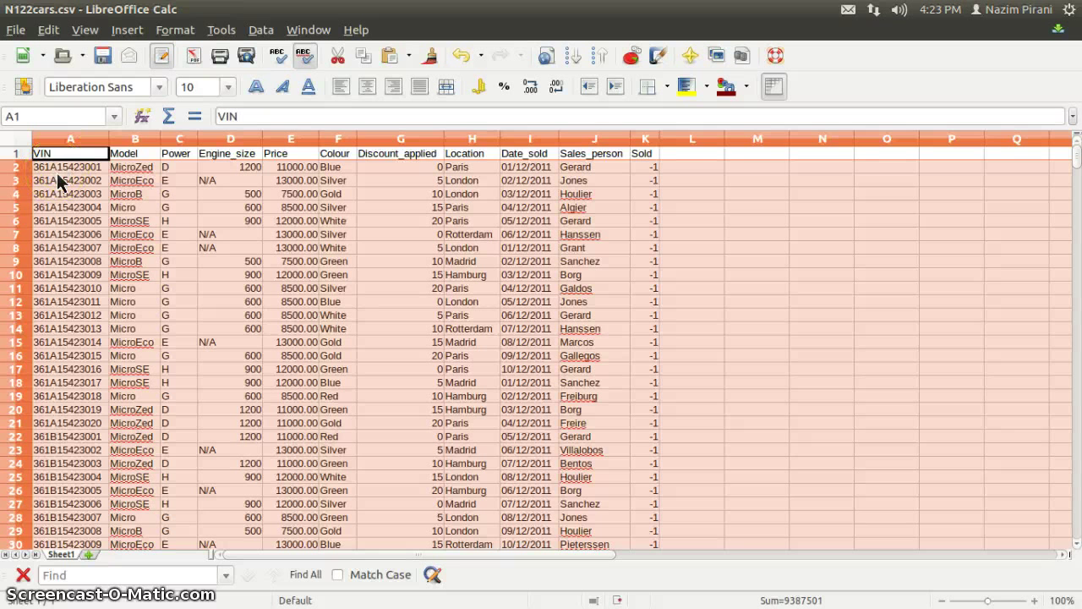
key("ctrl+c")
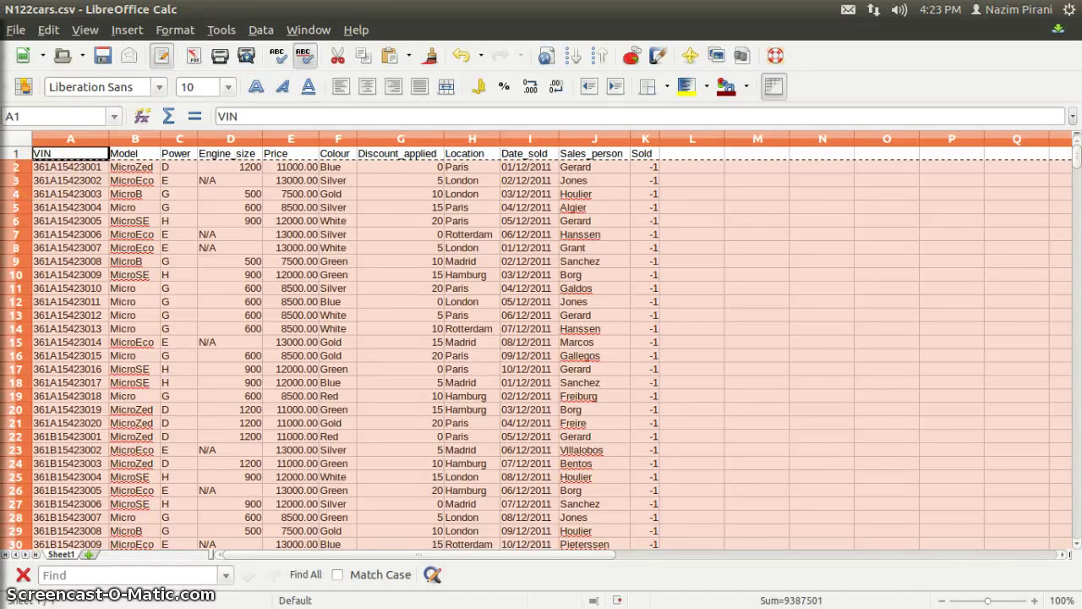
- Switch to the 2012.odb database in LibreOffice Base and paste the copied rows onto the N122cars table with Append data, proceeding to column assignment
mouse_move(8, 181)
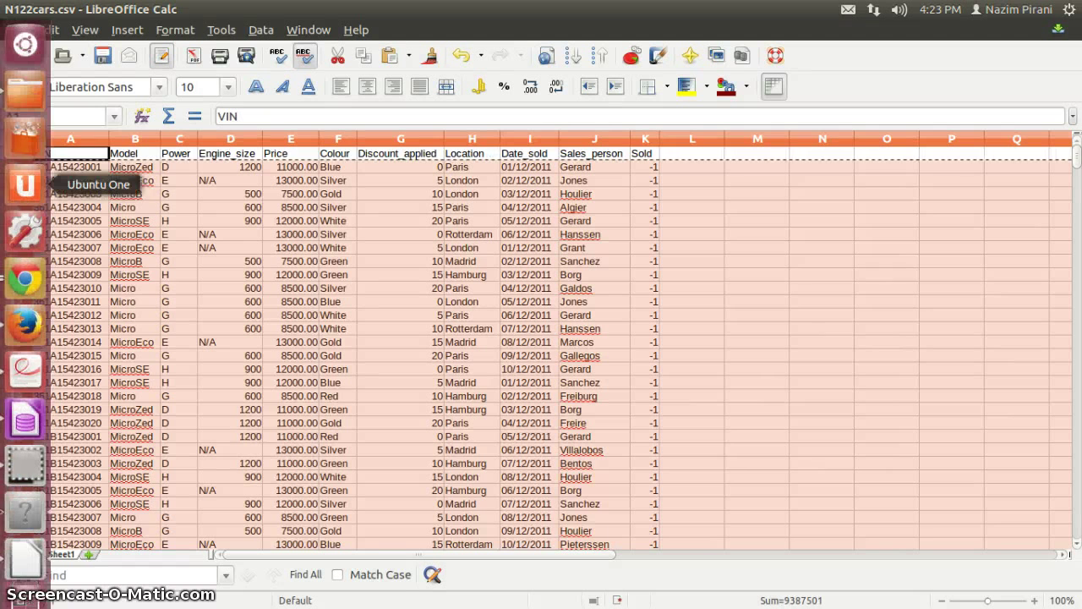
left_click(28, 418)
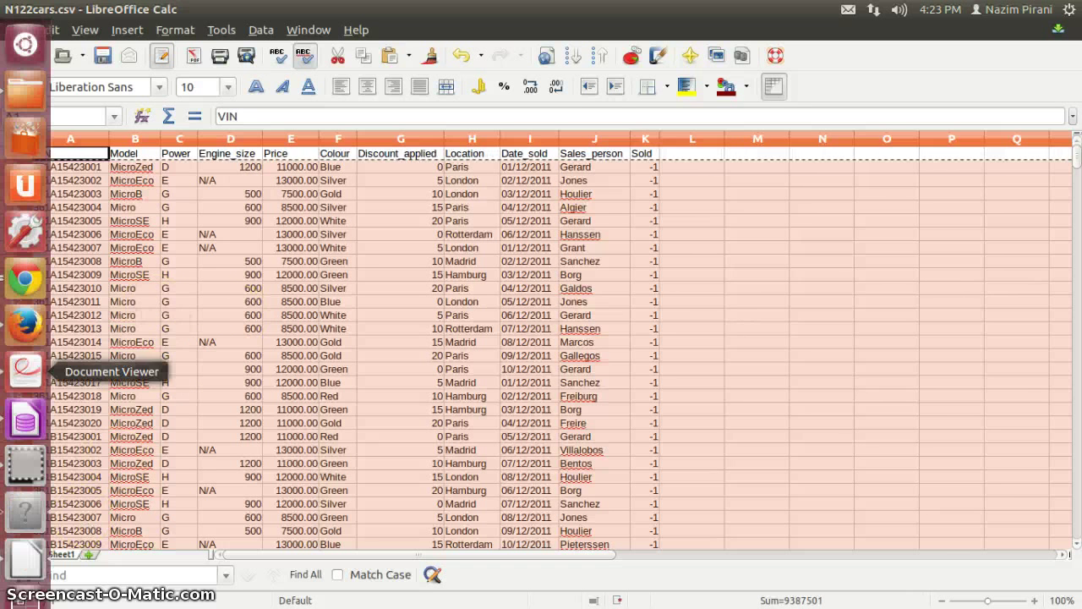
left_click(20, 433)
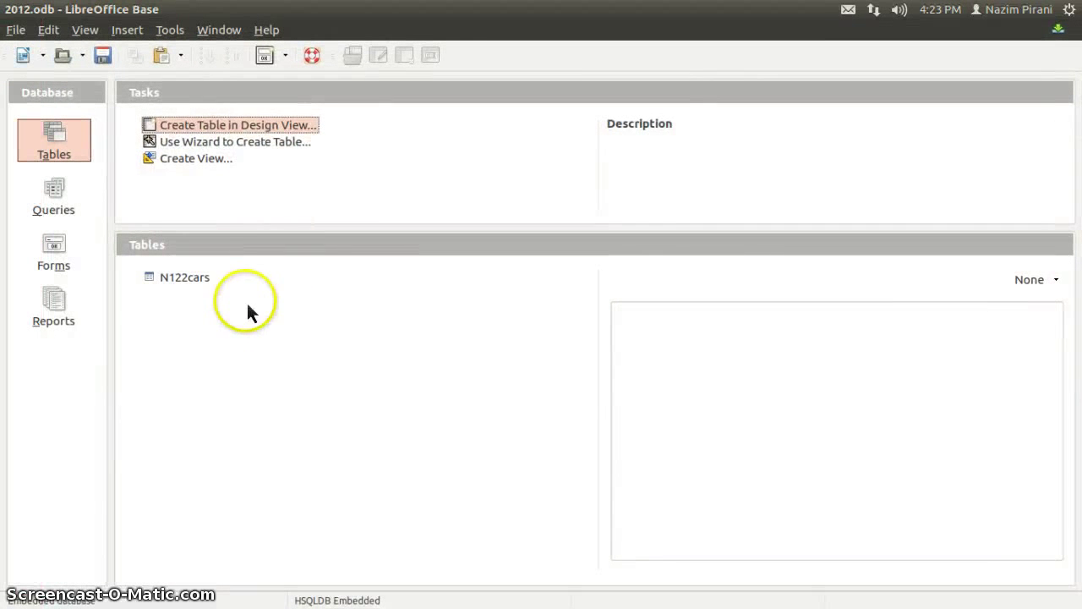
left_click(187, 277)
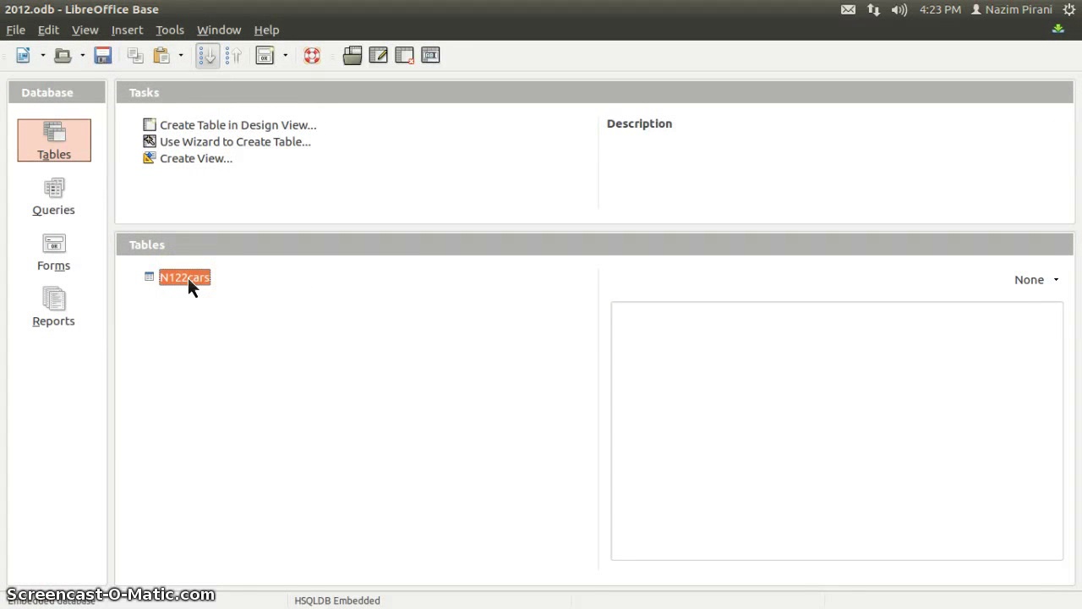
right_click(187, 277)
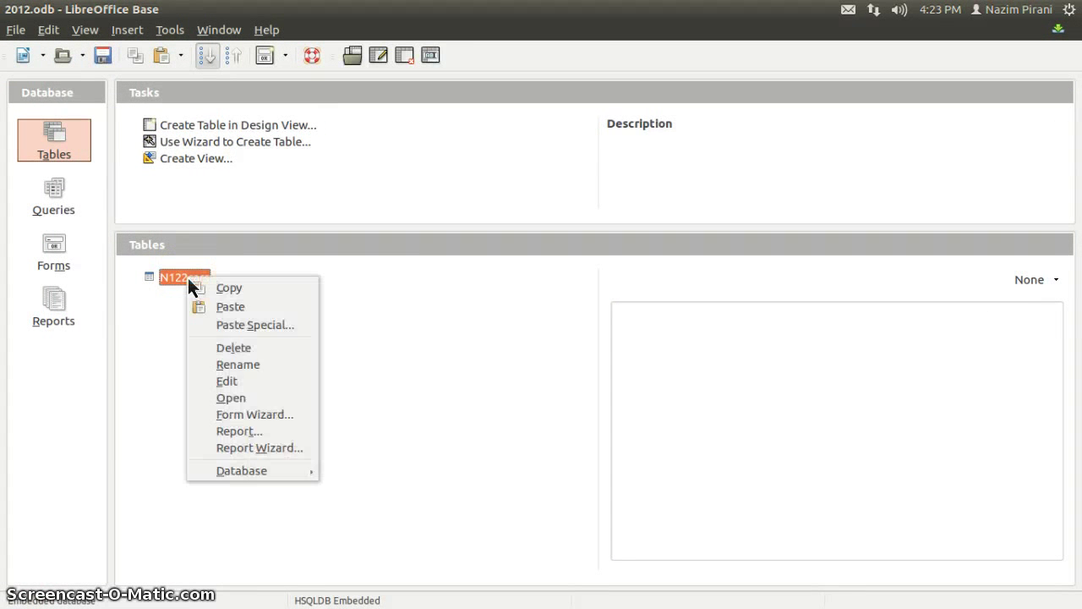
left_click(231, 307)
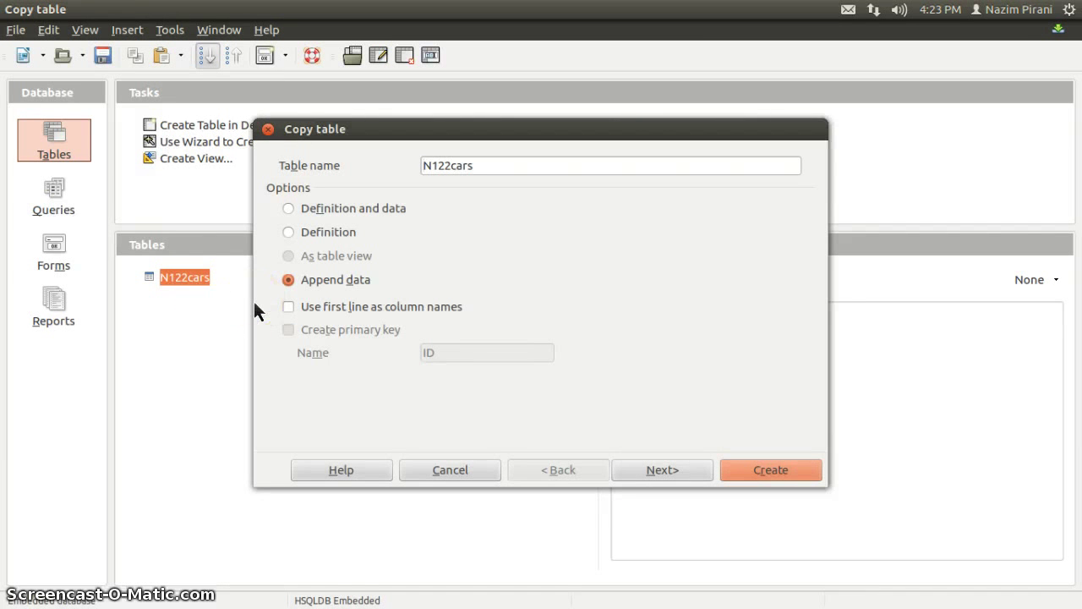
key("alt+n")
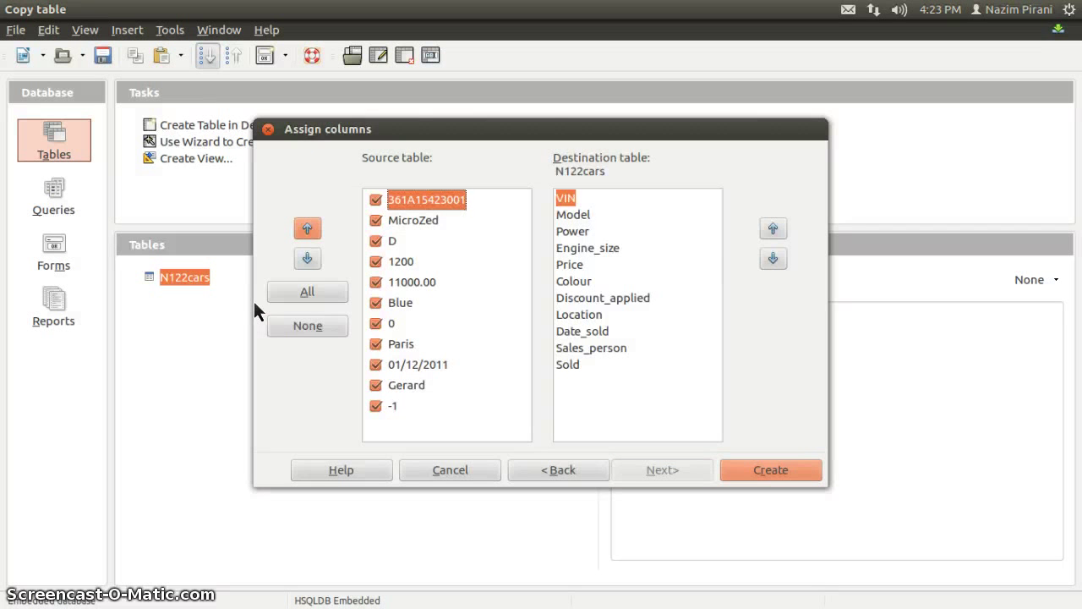
- Check each source column from Model through Sold against its destination column in N122cars and append the data
left_click(406, 221)
left_click(391, 242)
left_click(397, 262)
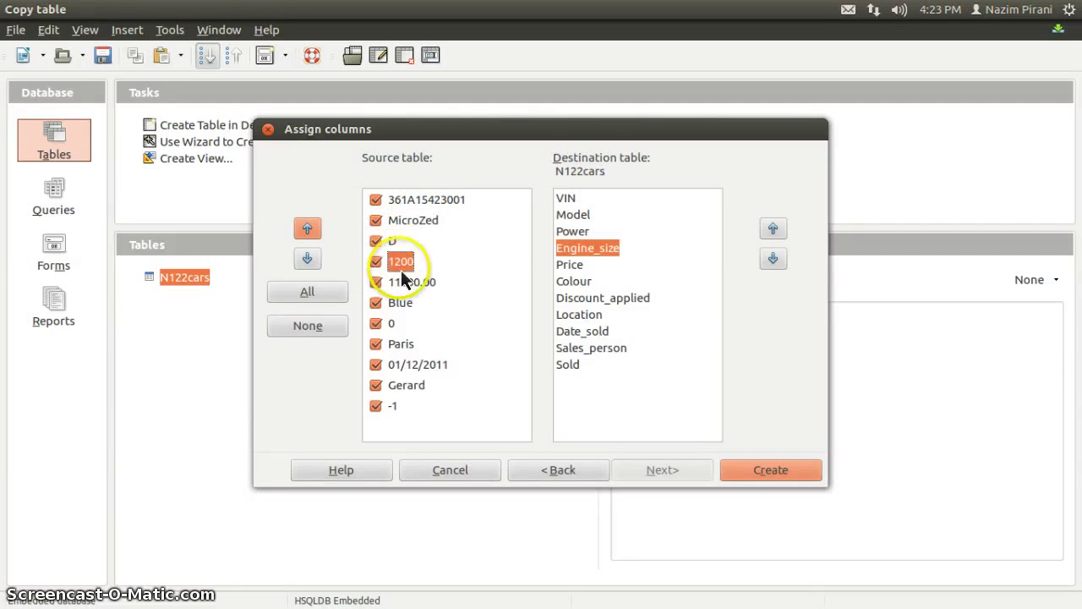
left_click(411, 282)
left_click(402, 303)
left_click(404, 326)
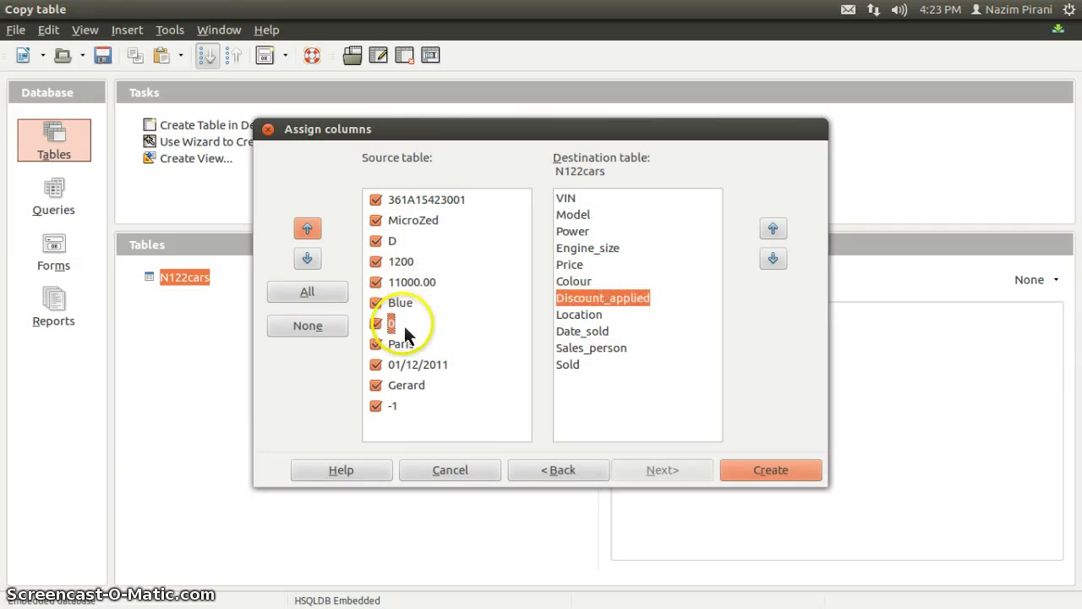
left_click(404, 345)
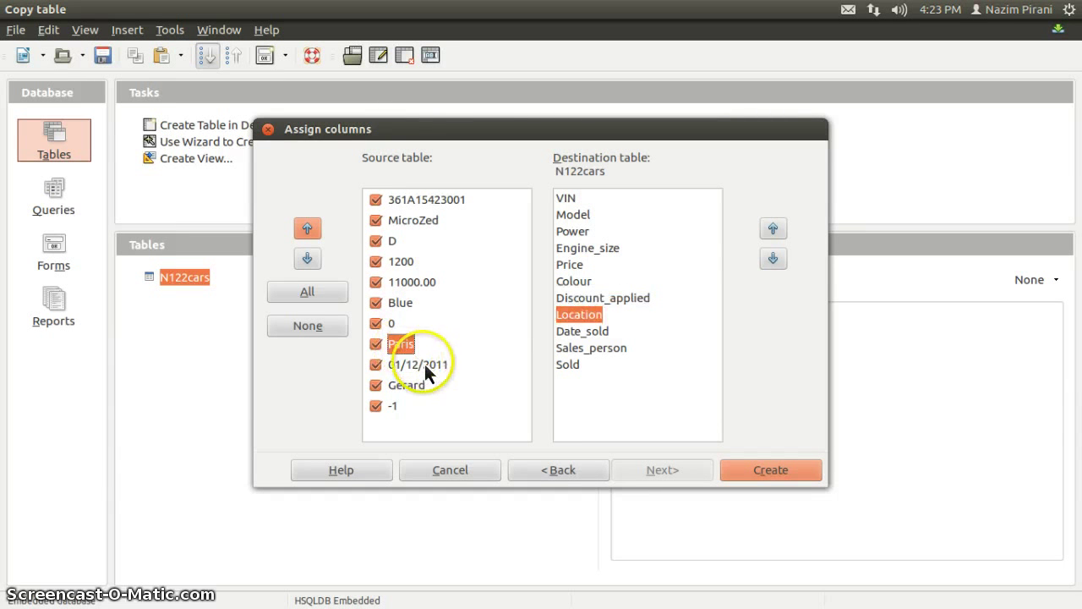
left_click(425, 365)
left_click(417, 390)
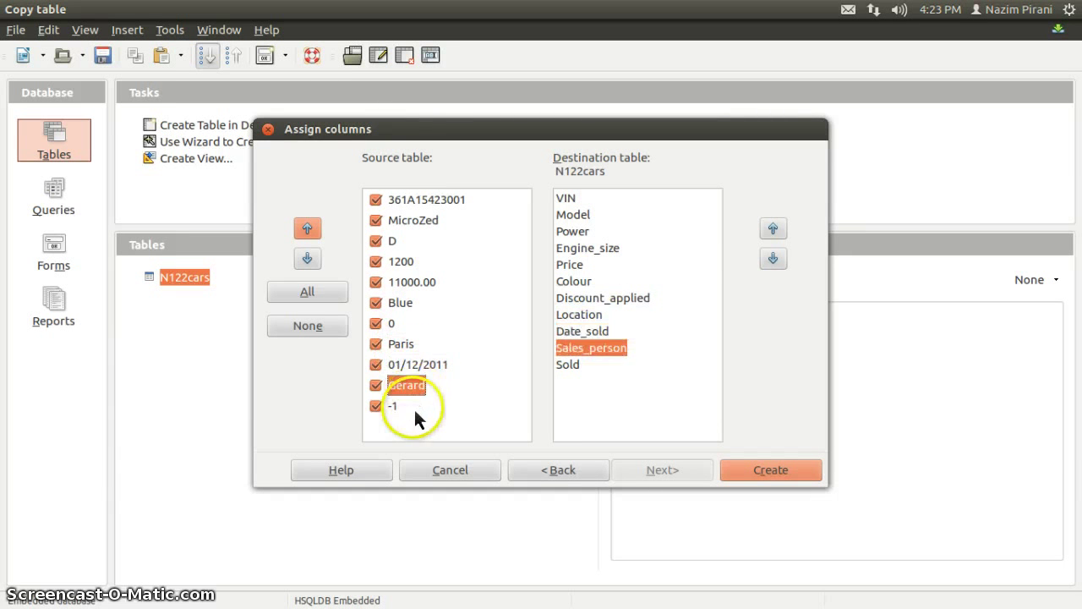
left_click(395, 407)
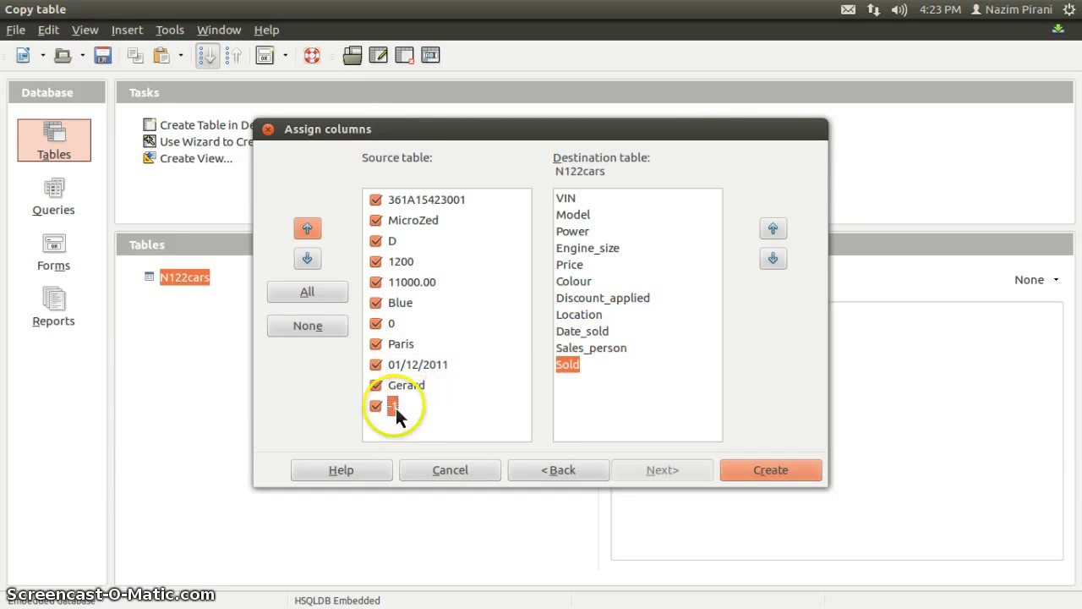
left_click(741, 472)
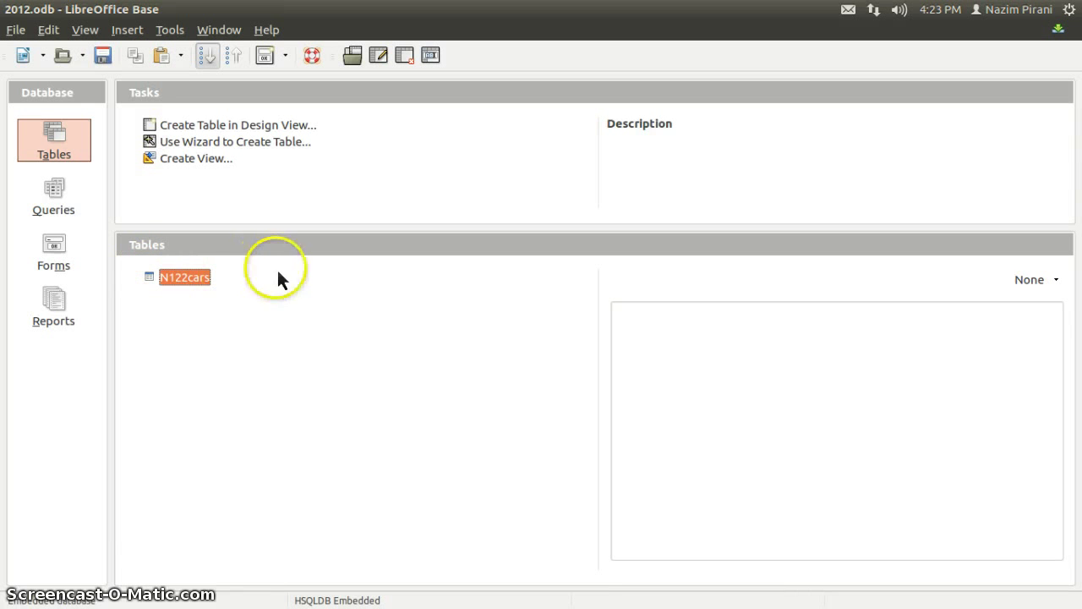
- Open the N122cars table with VIN fitted to its contents, review the records through the last one, and close the table
double_click(184, 277)
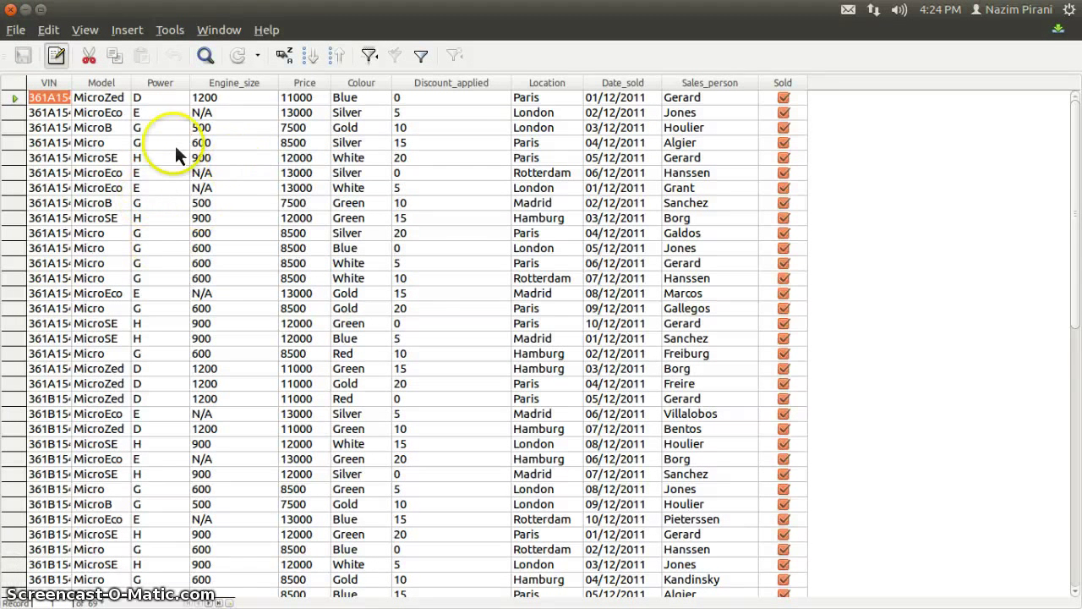
double_click(73, 83)
scroll(334, 125, "down", 19)
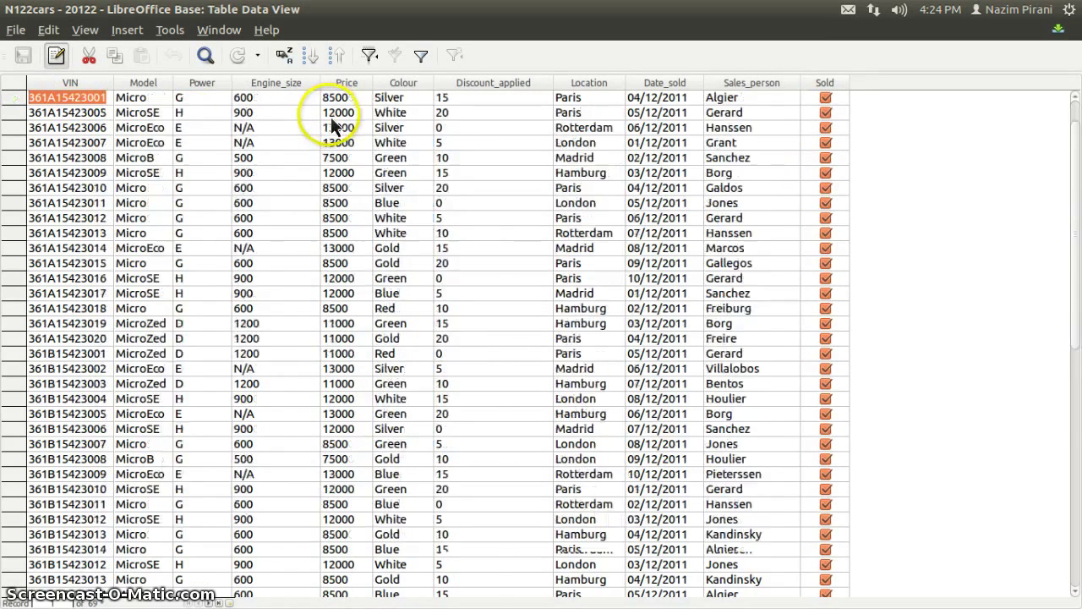
scroll(334, 125, "down", 1)
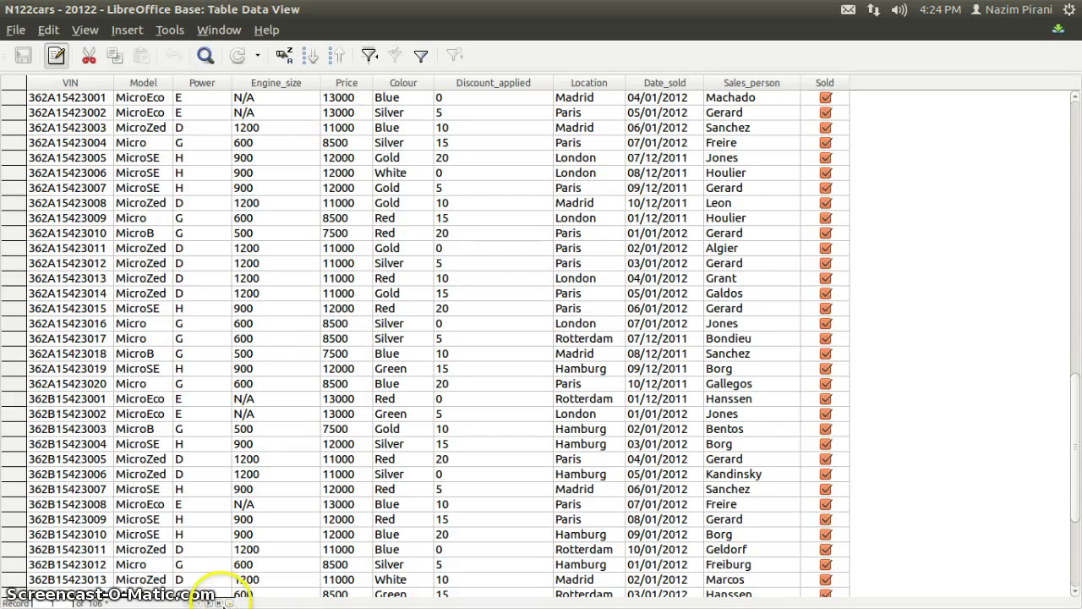
left_click(218, 602)
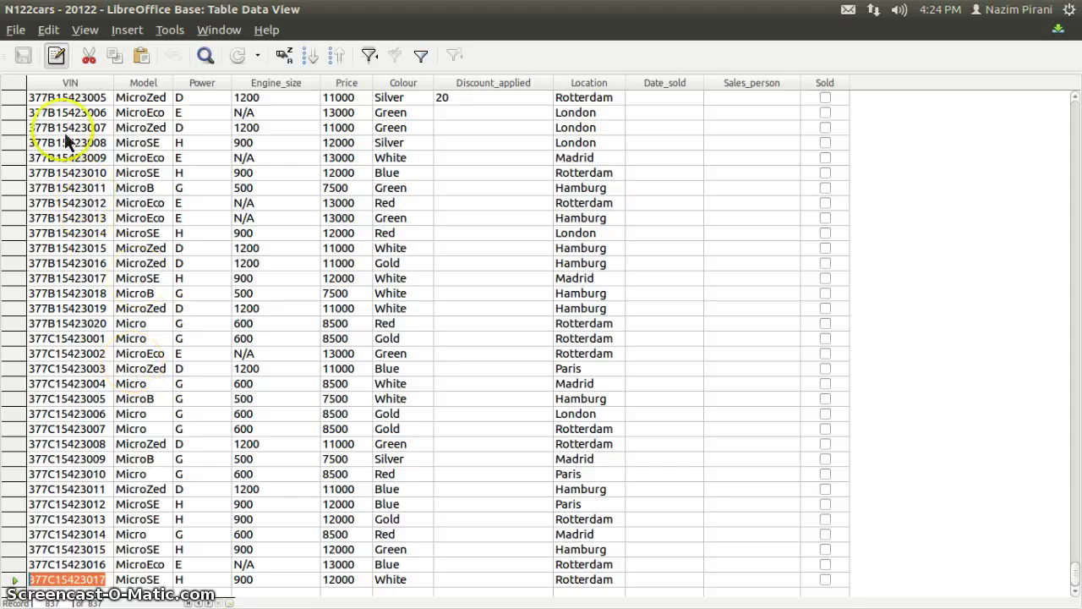
left_click(19, 32)
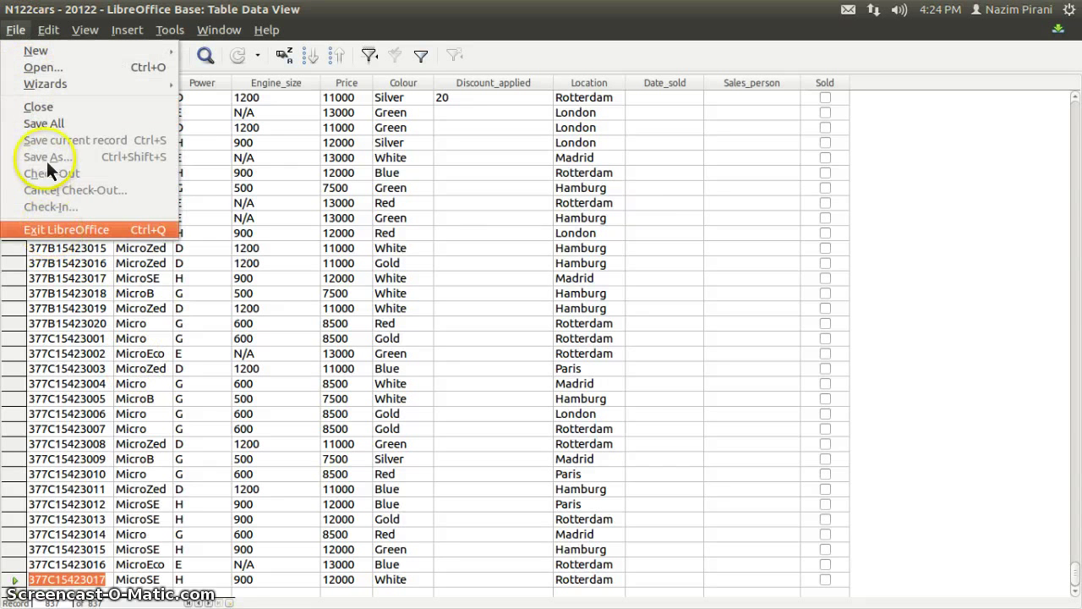
left_click(37, 108)
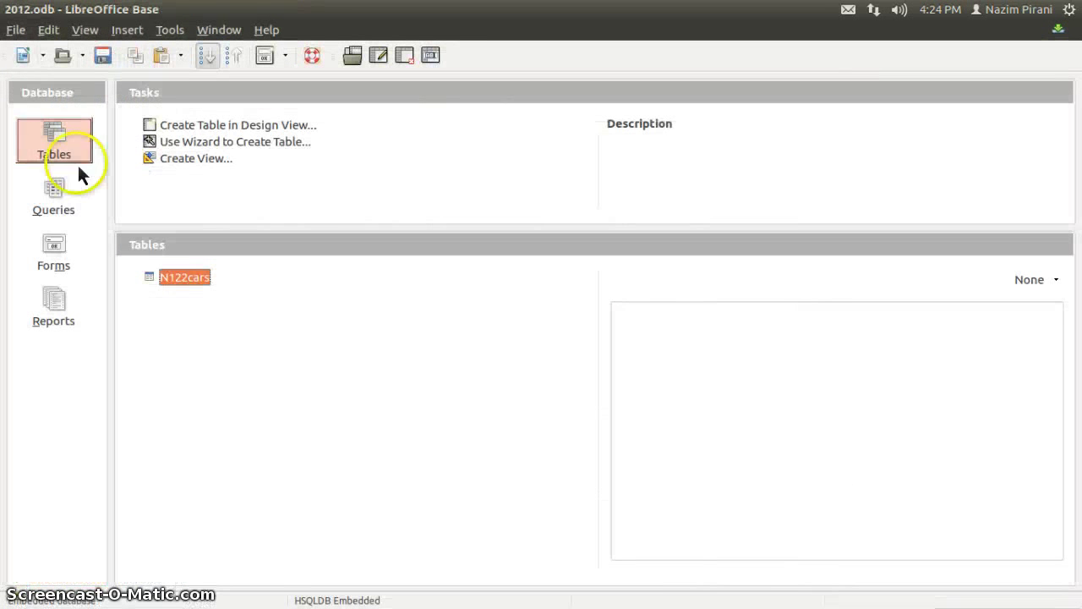